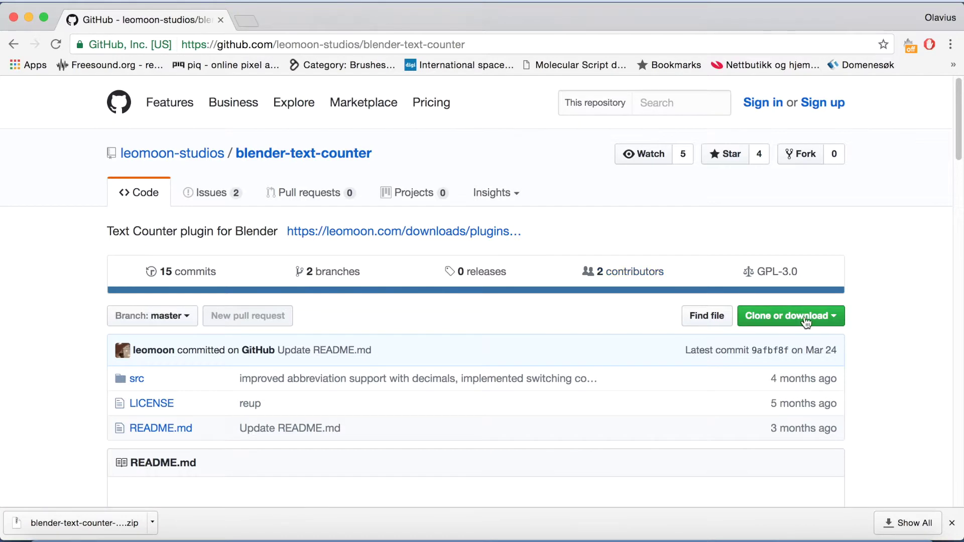
Step: Download the blender-text-counter repository as a ZIP archive into Documents and extract it
left_click(806, 321)
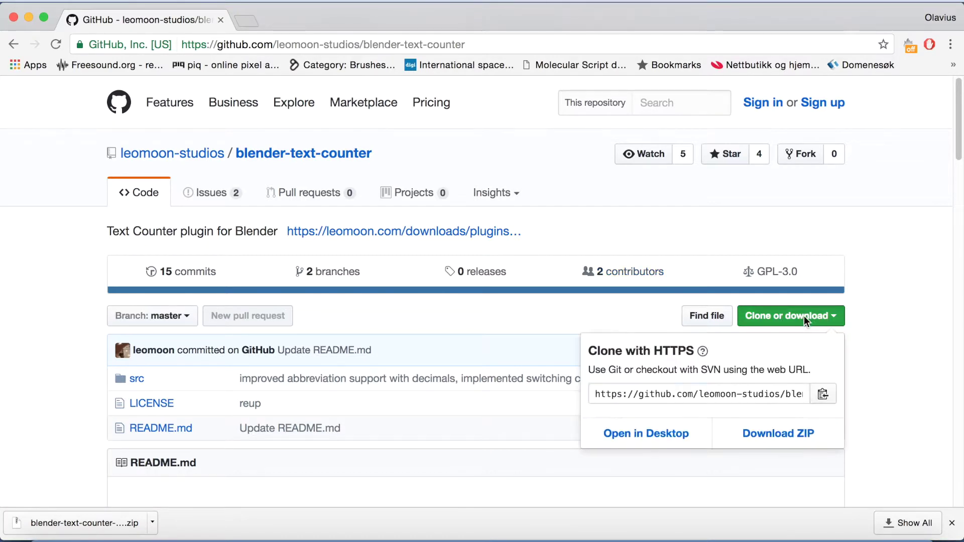
left_click(797, 444)
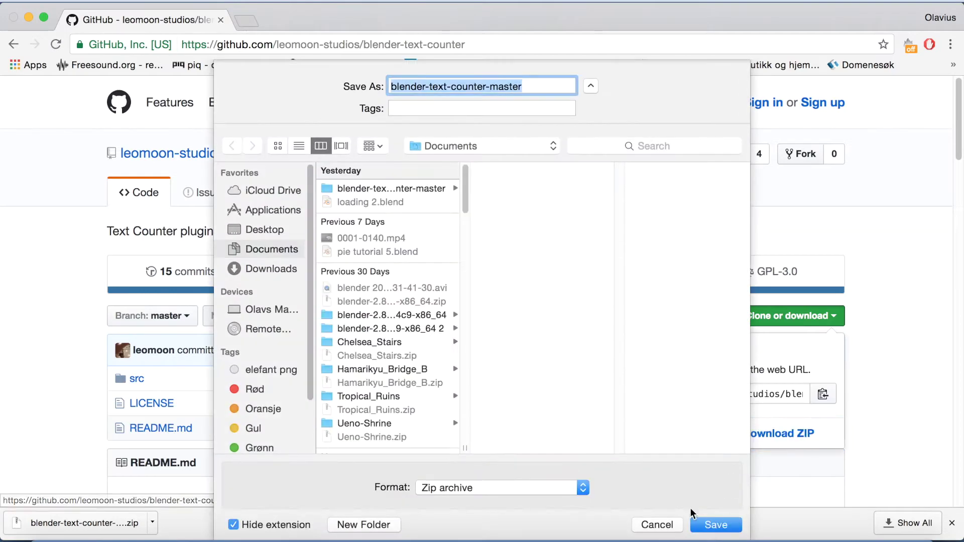
left_click(708, 528)
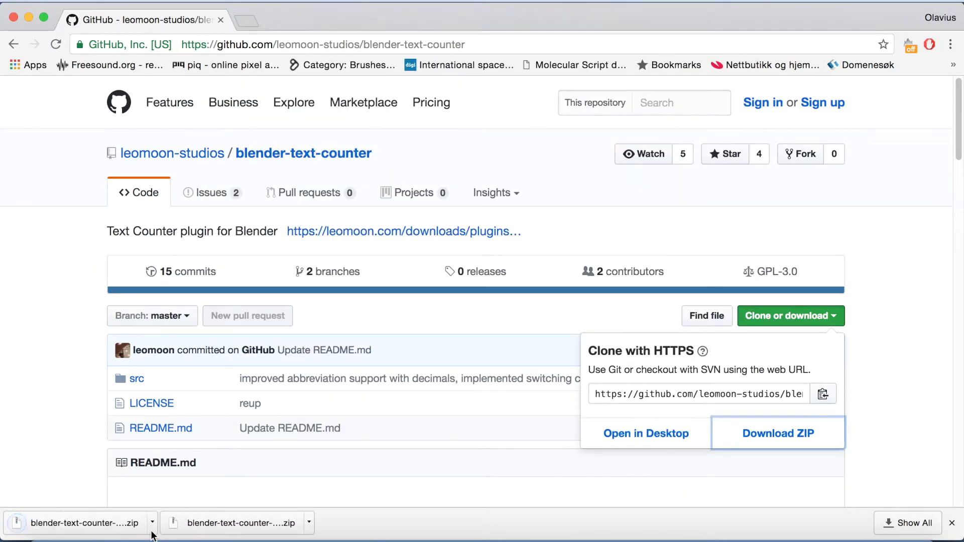
left_click(97, 527)
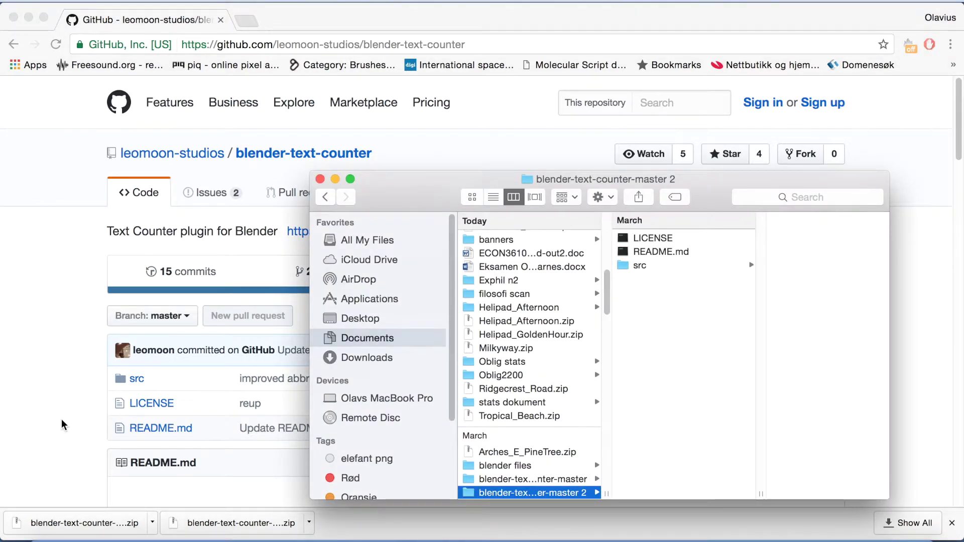
Step: Switch to Blender and open the User Preferences
key("super+Tab")
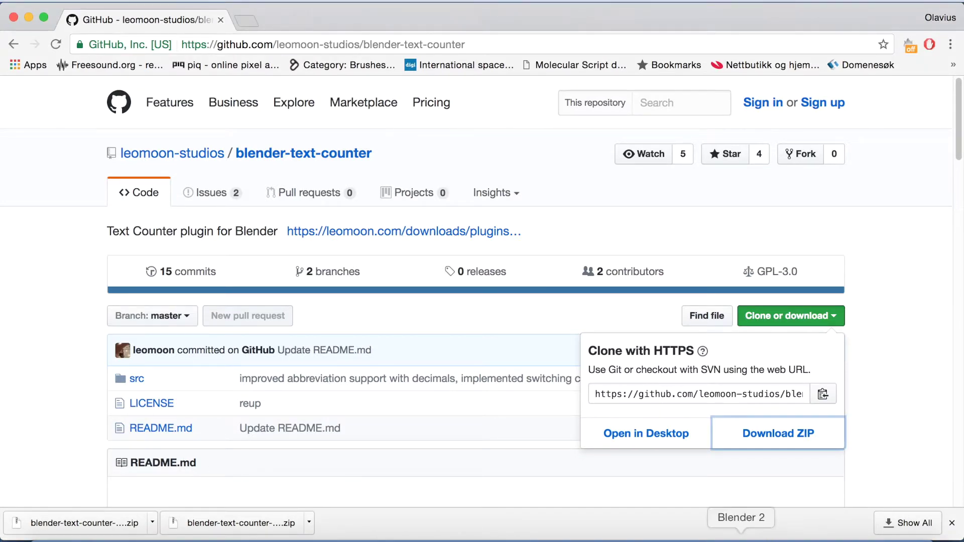
left_click(741, 539)
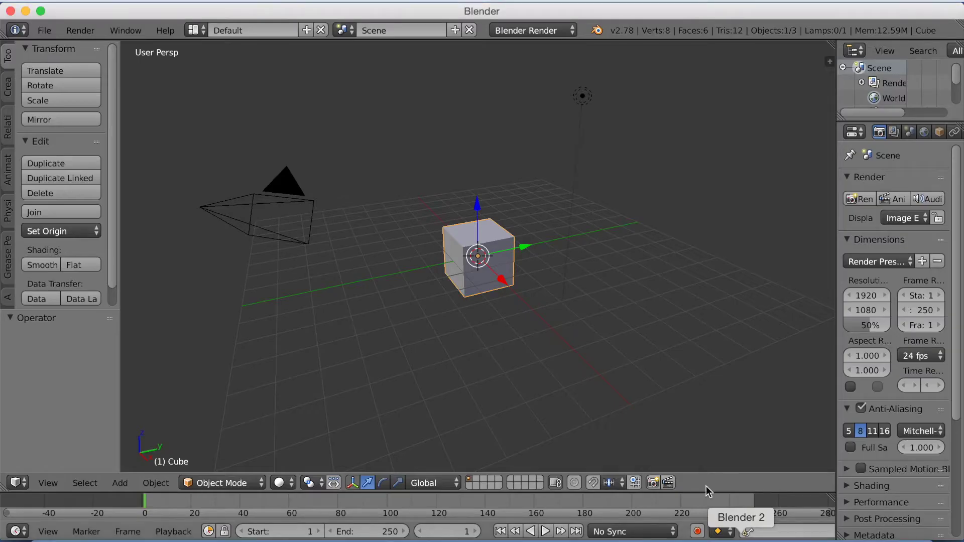
left_click(51, 31)
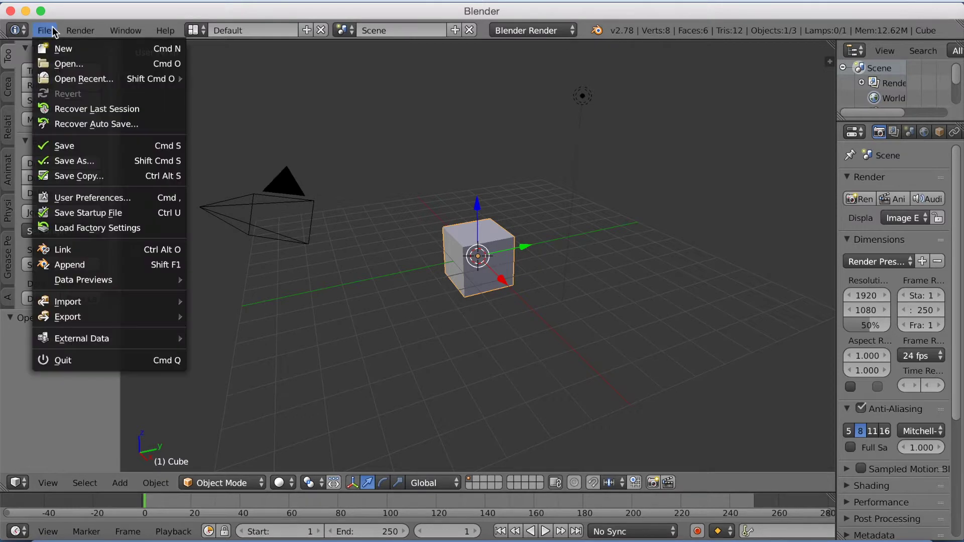
left_click(93, 198)
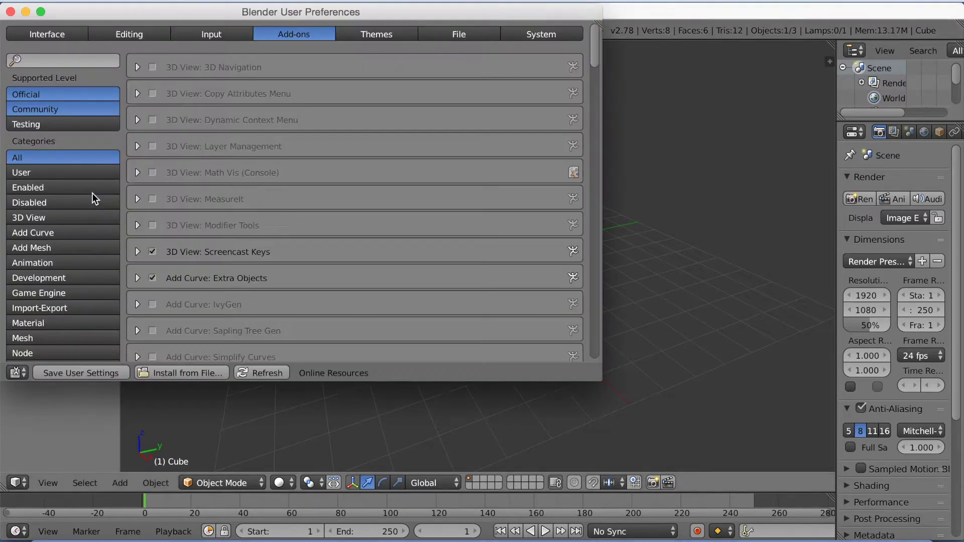
Step: Install the add-on file blender-text-counter.py from the src folder of blender-text-counter-master 2 in Documents
left_click(186, 370)
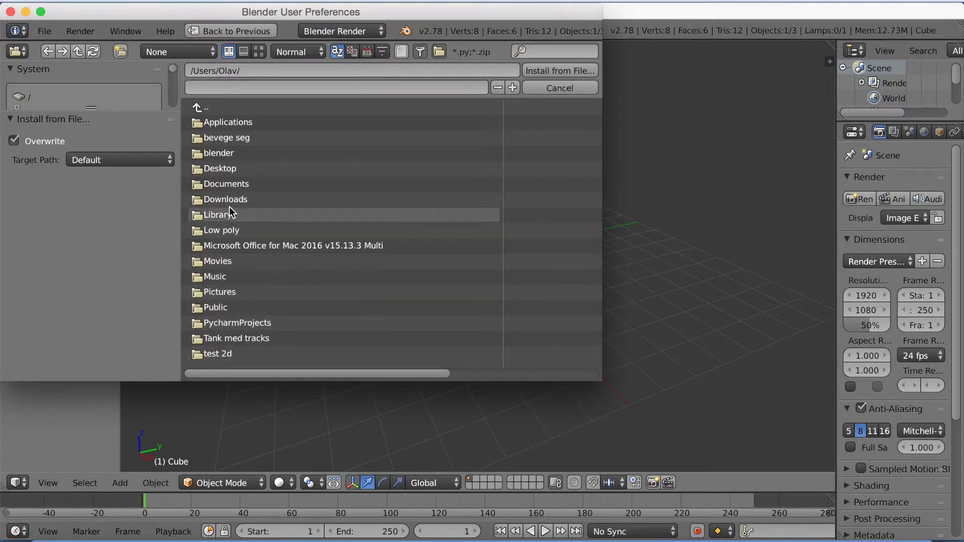
left_click(242, 185)
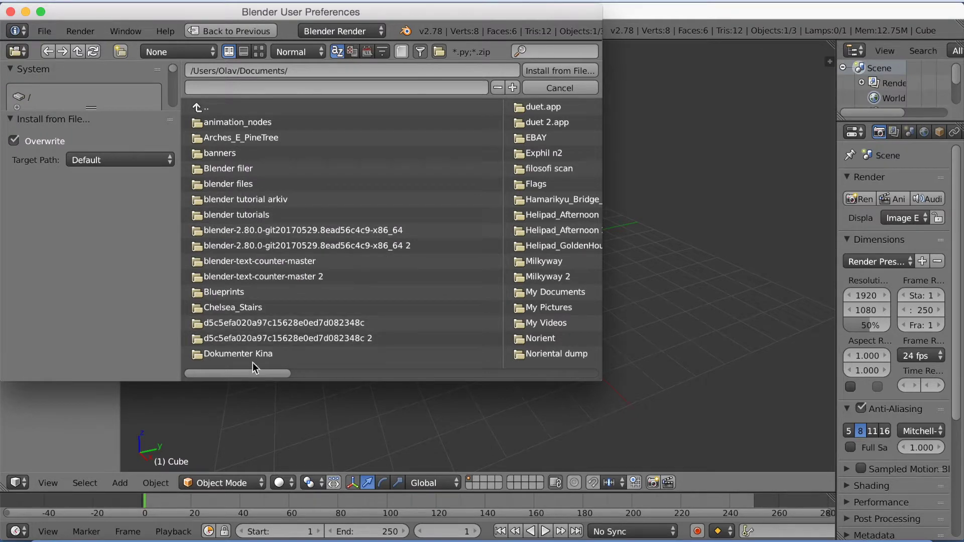
left_click(268, 275)
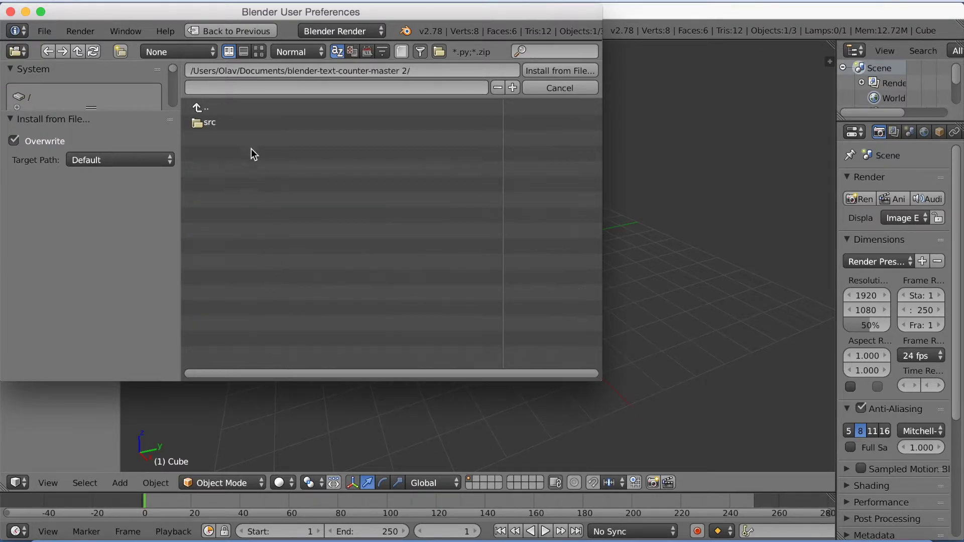
left_click(243, 124)
left_click(242, 123)
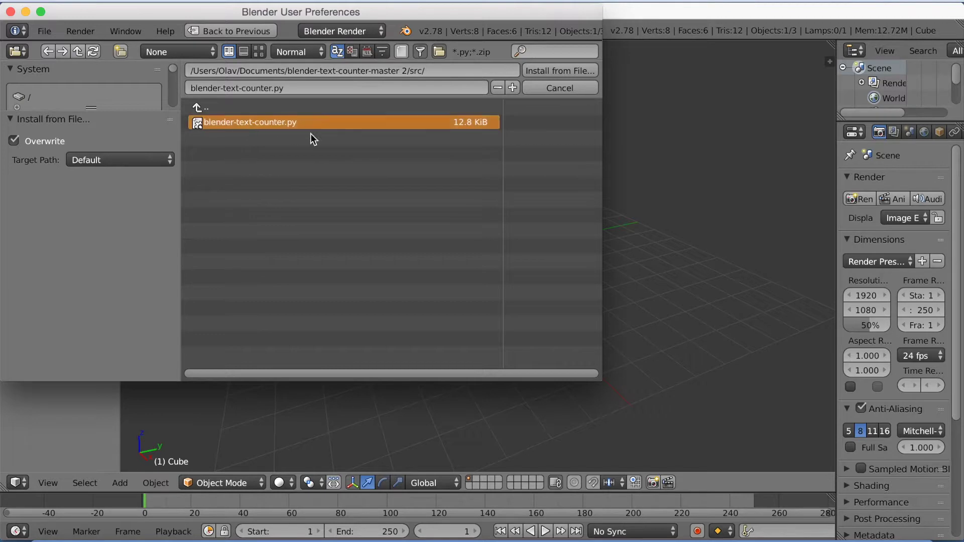
left_click(539, 74)
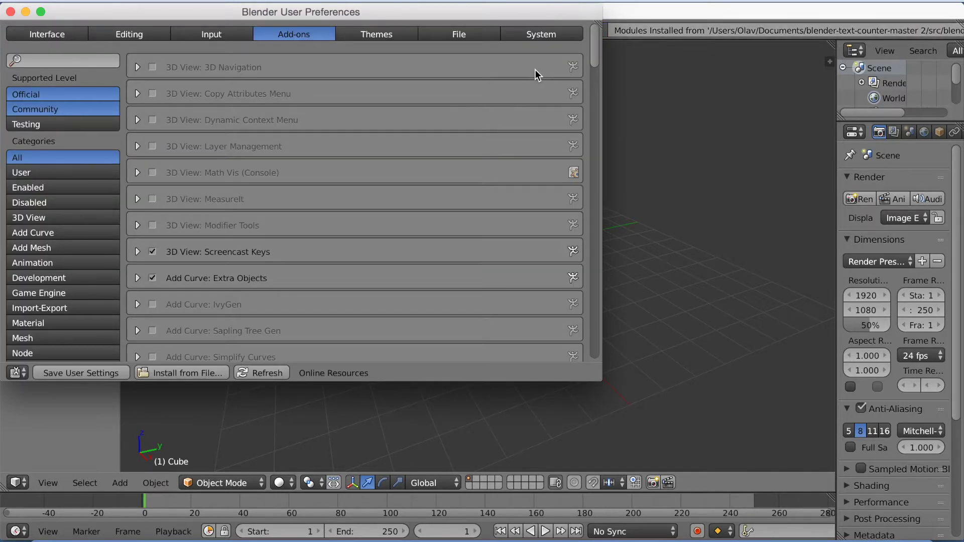
Step: Find the Animation: Text Counter add-on by searching for "text", enable it, save the user settings and close the preferences
left_click(65, 62)
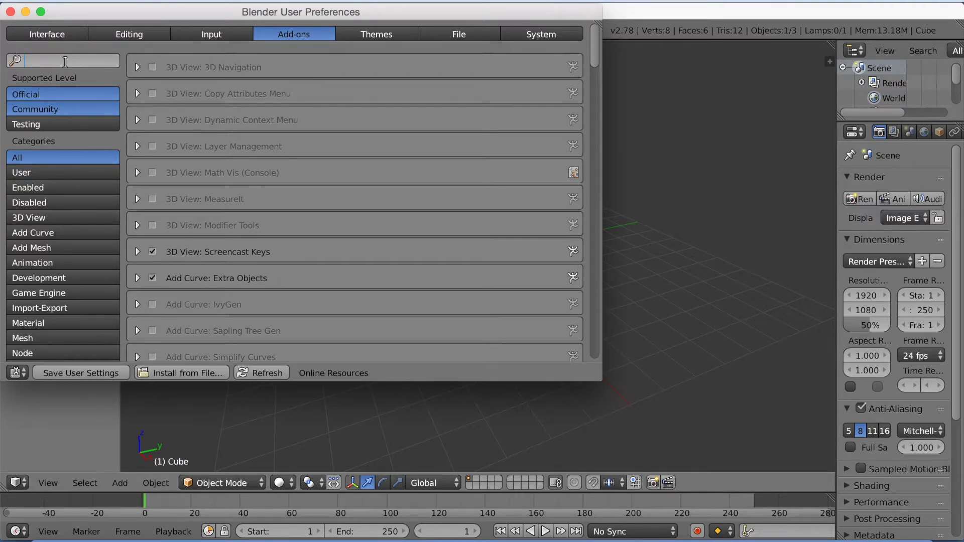
type("text")
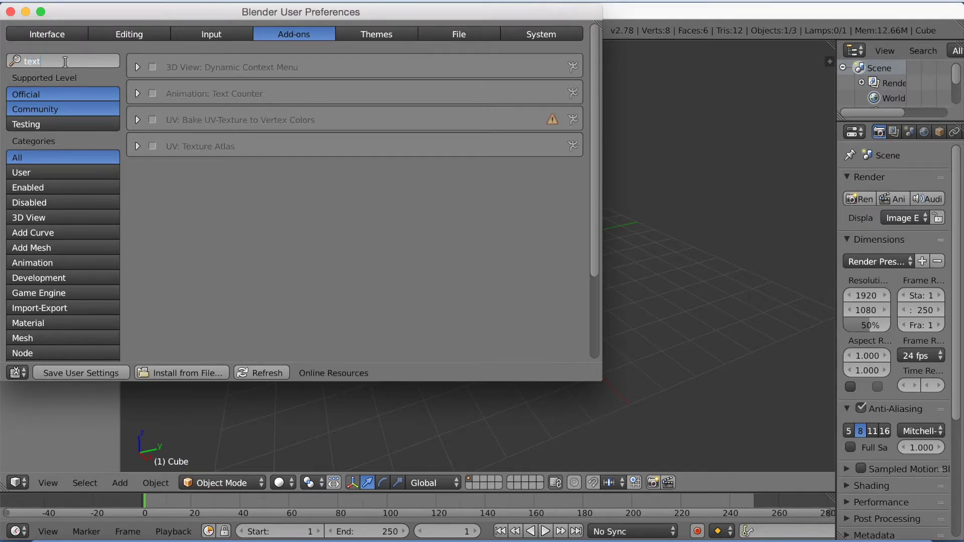
left_click(233, 171)
left_click(153, 93)
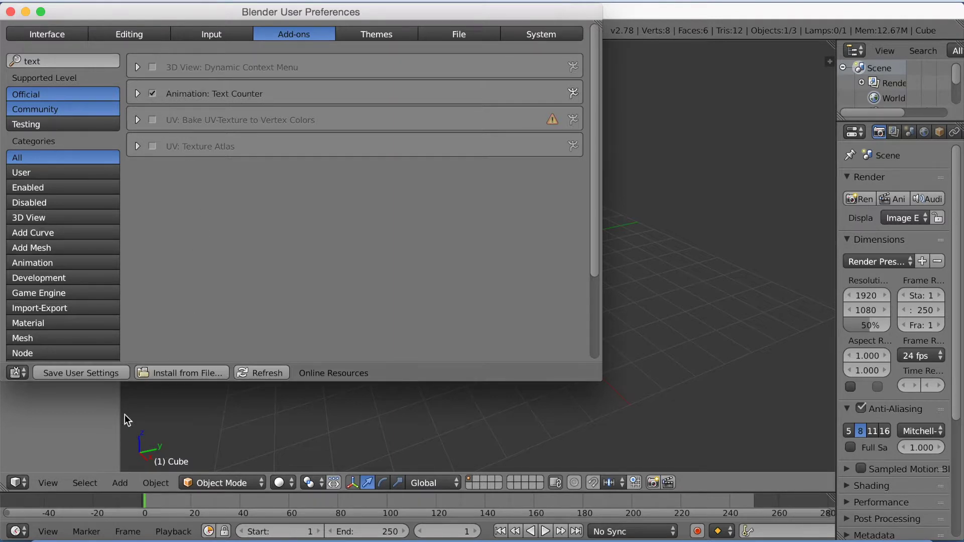
left_click(104, 375)
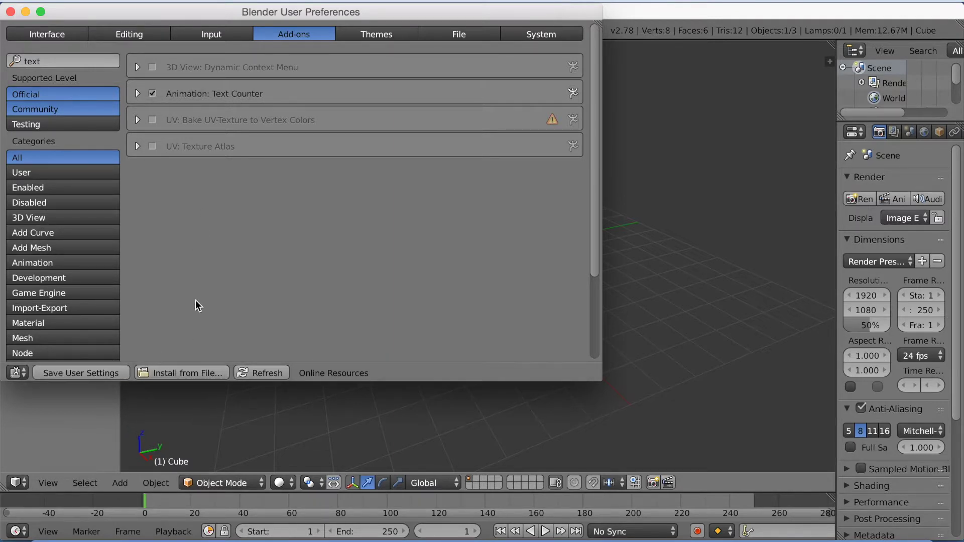
left_click(10, 12)
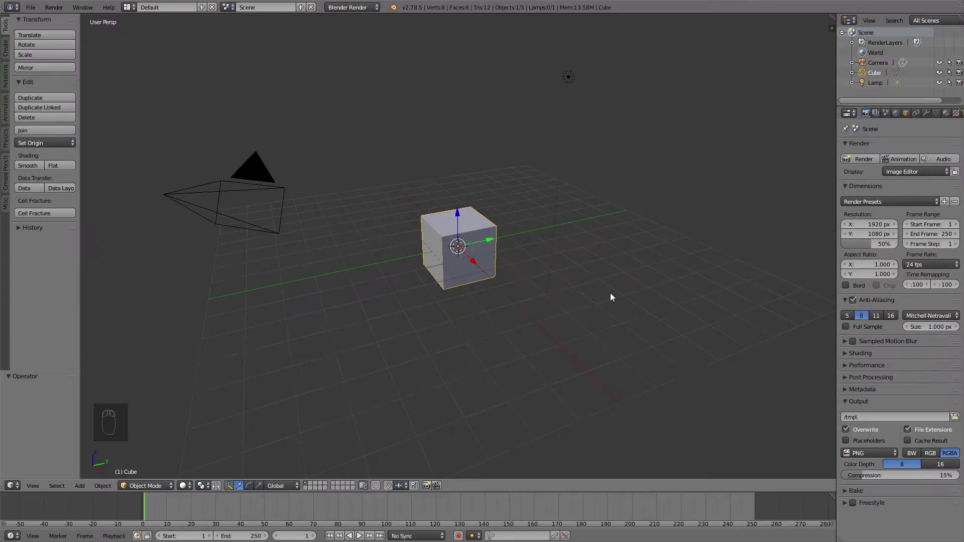
Step: Set the render engine to Cycles Render
left_click(363, 11)
left_click(355, 41)
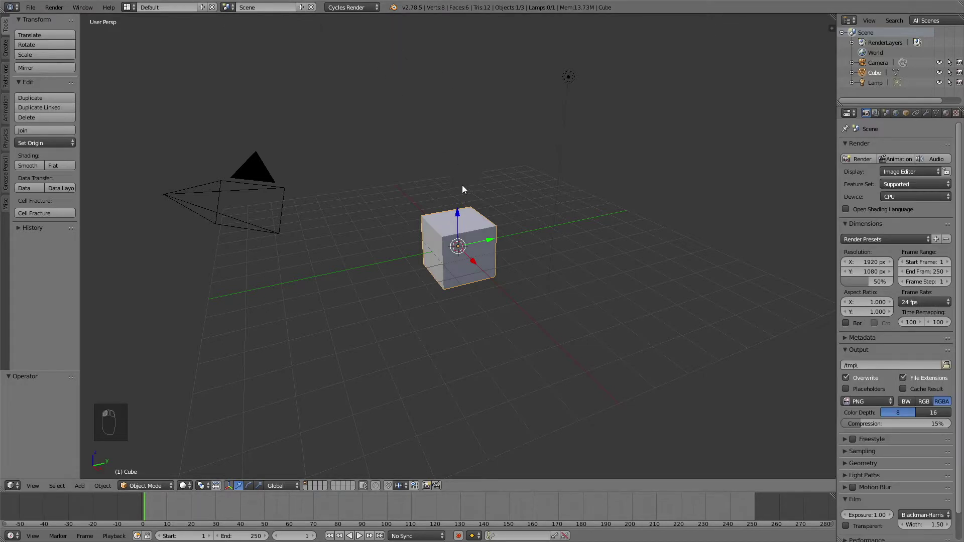
Step: Move the default cube's whole mesh 1 unit up along Z in Edit Mode and return to Object Mode
mouse_move(461, 218)
middle_mouse_down()
mouse_move(456, 209)
mouse_move(444, 216)
middle_mouse_up()
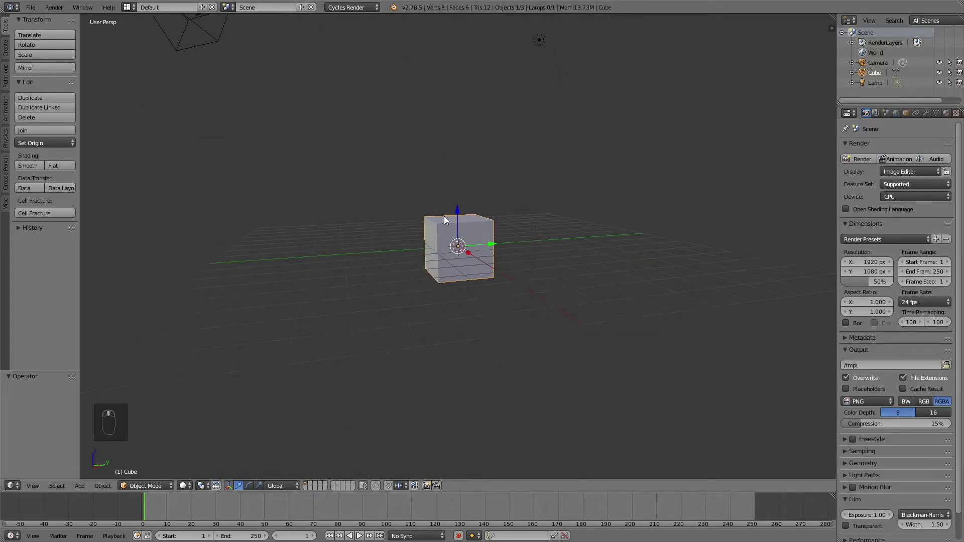
left_click(149, 485)
left_click(146, 463)
scroll(455, 260, "up", 3)
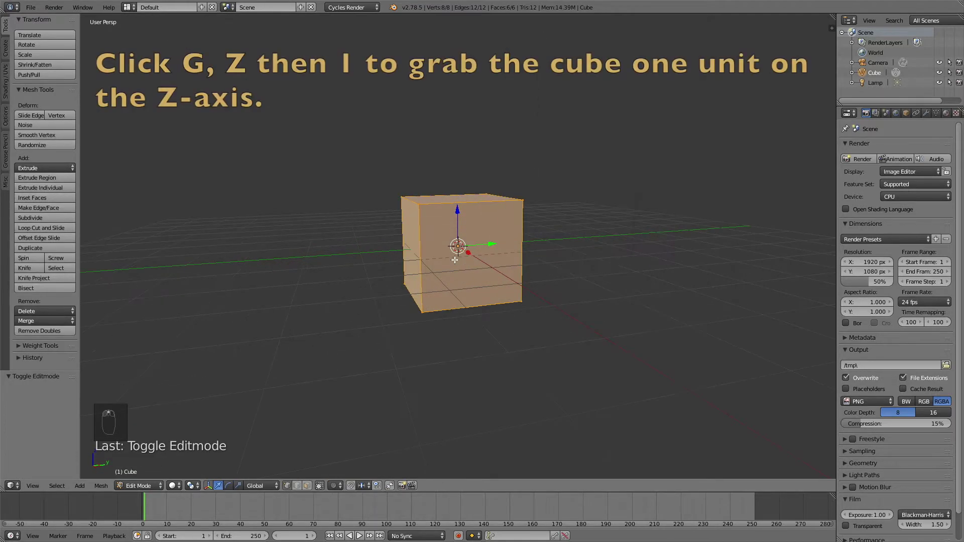
key("g")
key("z")
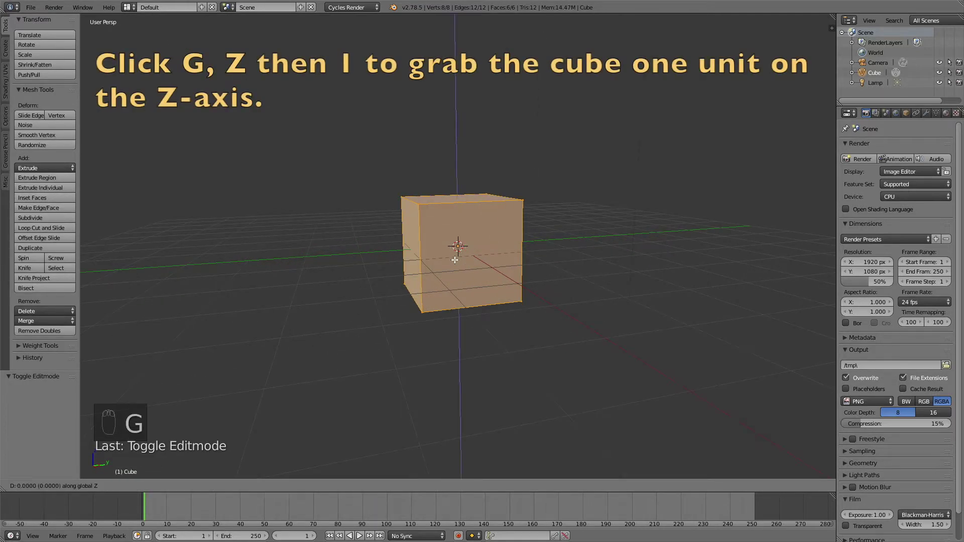
key("1")
key("Return")
key("Tab")
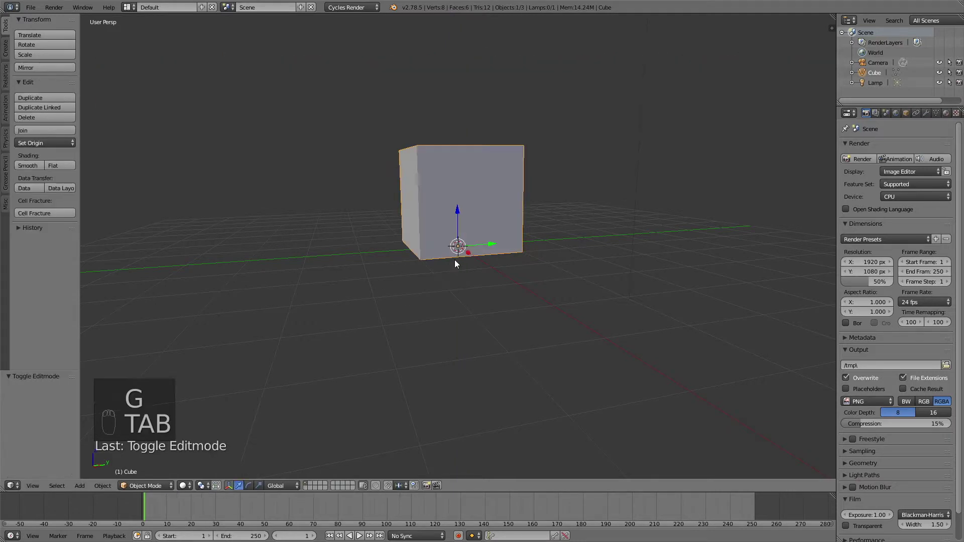
Step: Rotate the cube -90 degrees around the global X axis
middle_click_drag(471, 237, 446, 261)
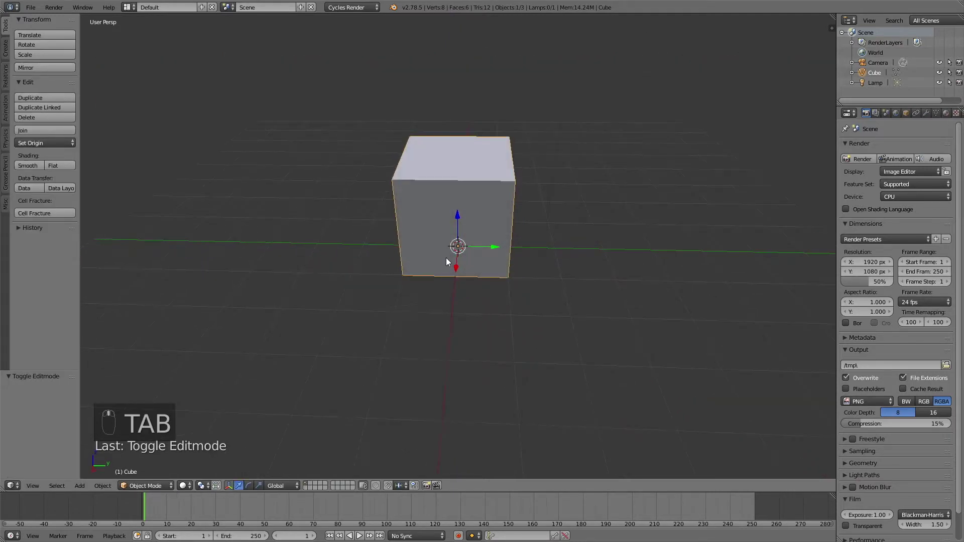
key("r")
key("x")
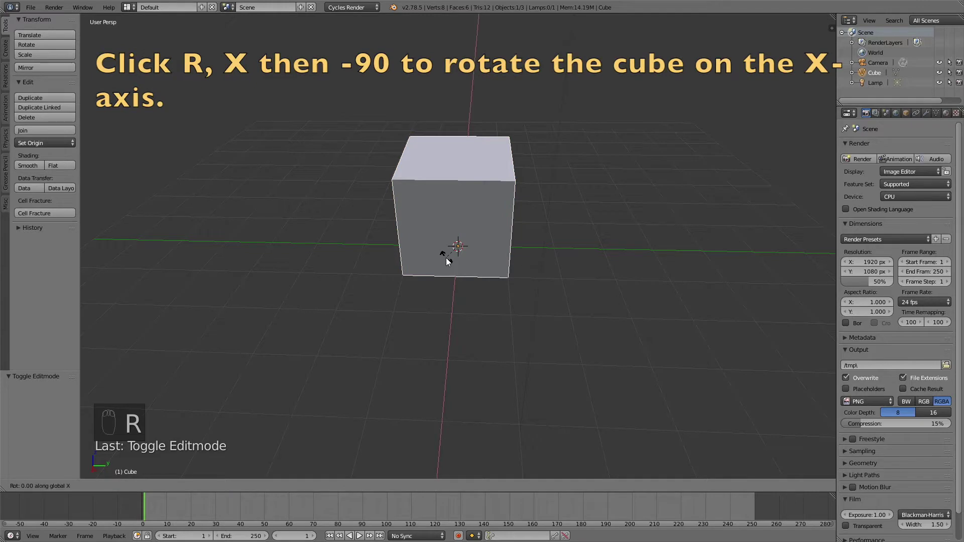
type("-90")
key("Return")
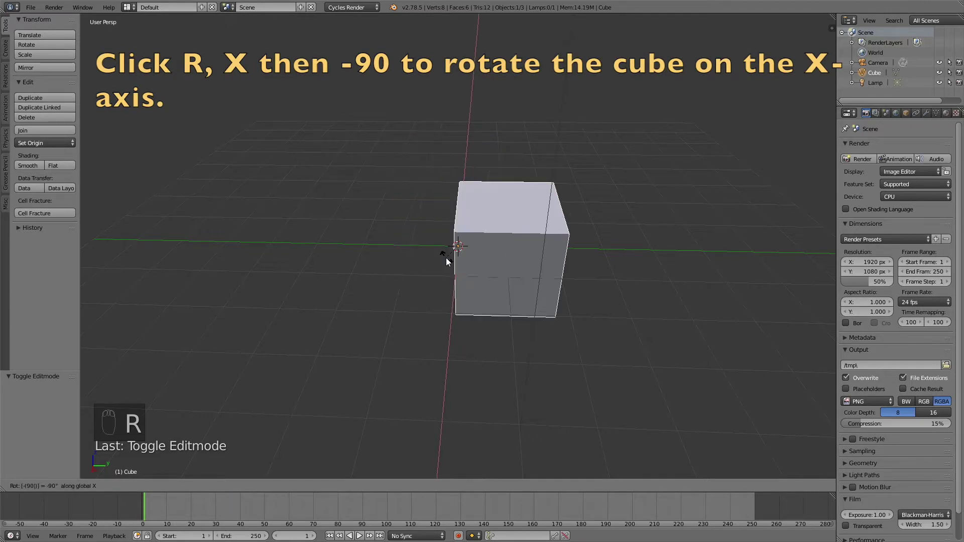
Step: Scale the cube down uniformly to about 0.518
middle_click_drag(447, 261, 489, 246)
scroll(498, 233, "up", 3)
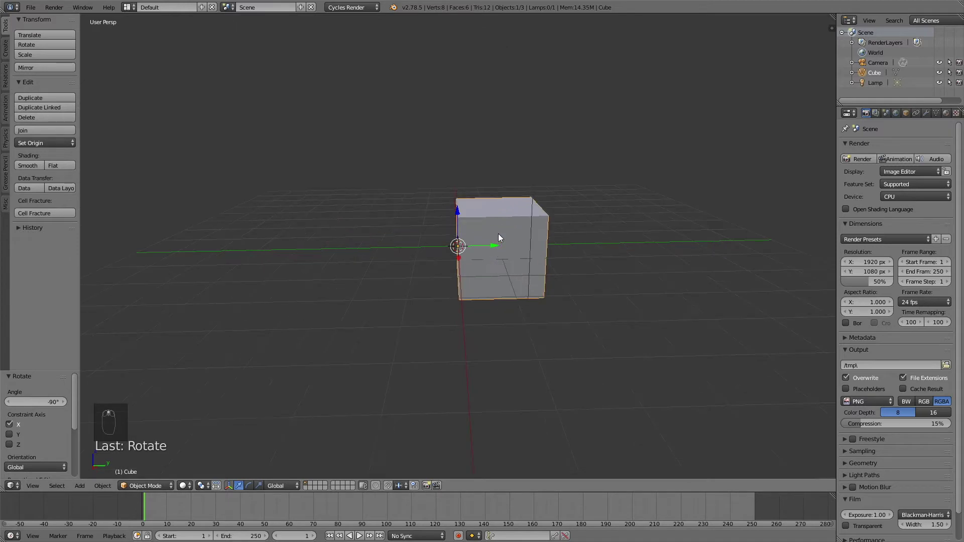
key("s")
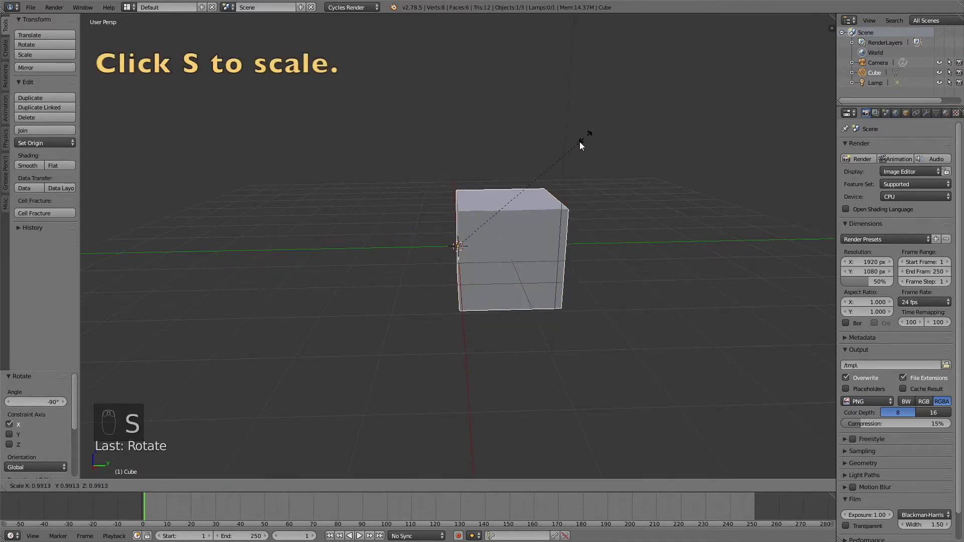
left_click(523, 189)
Step: Flatten the cube into a thin plate by moving its positive-Y face about -0.969 along Y, and return to Object Mode
middle_click_drag(560, 231, 479, 257)
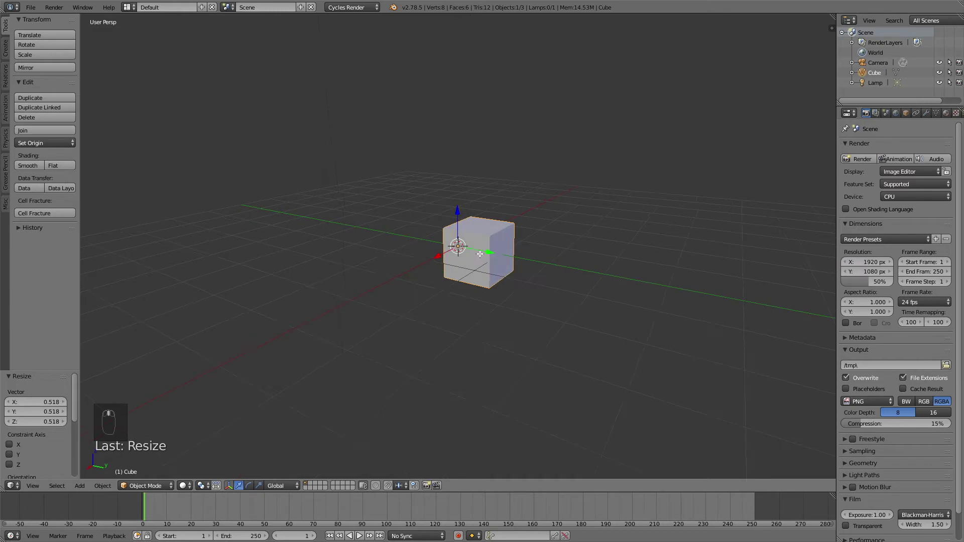
key("Tab")
left_click(307, 485)
right_click(502, 250)
key("g")
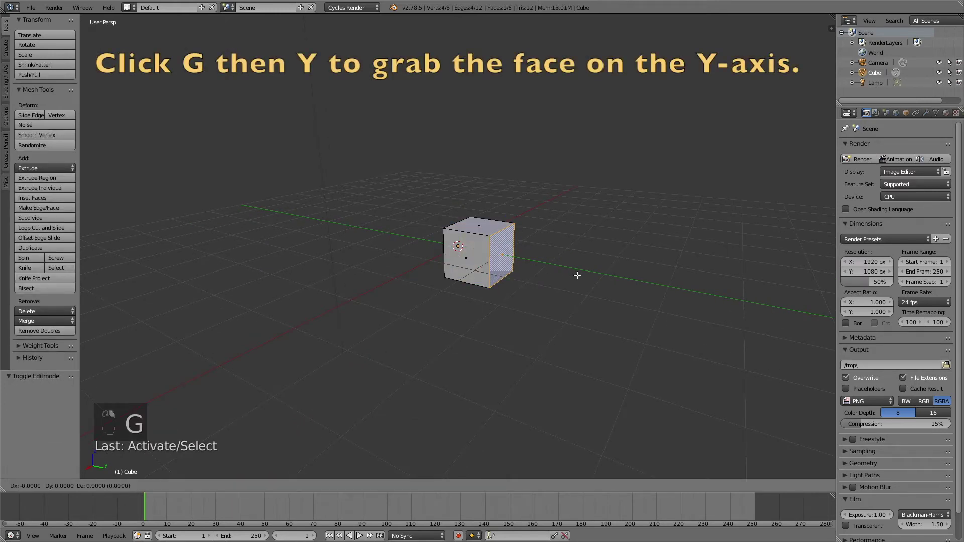
key("y")
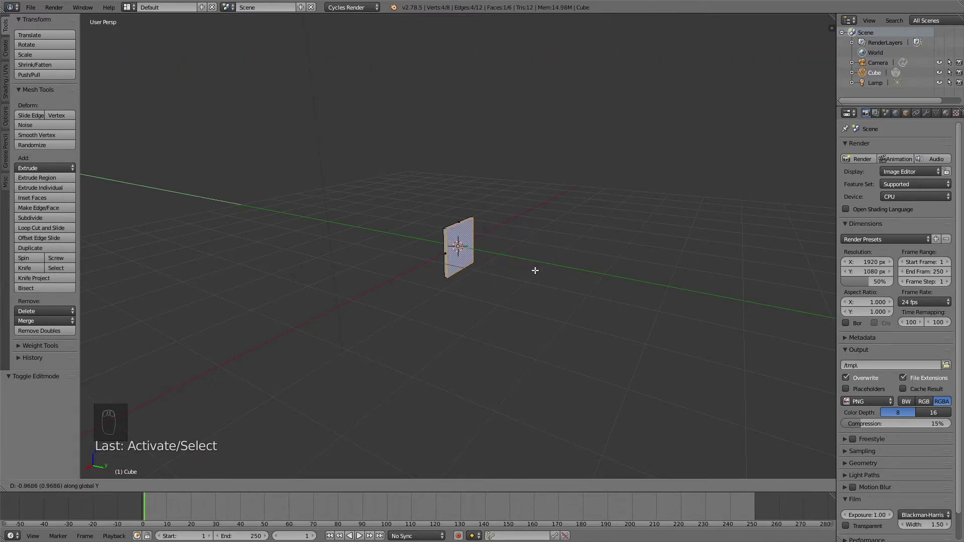
left_click(535, 271)
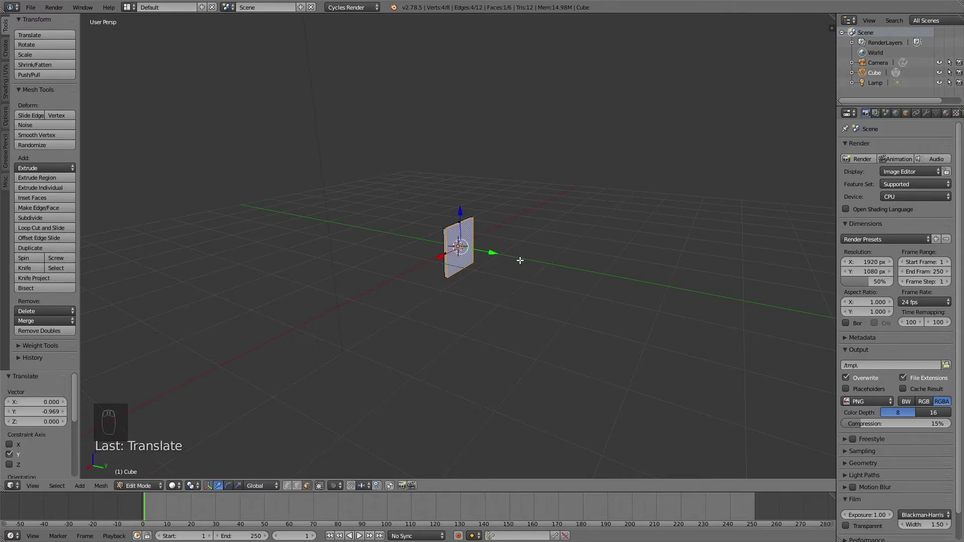
key("Tab")
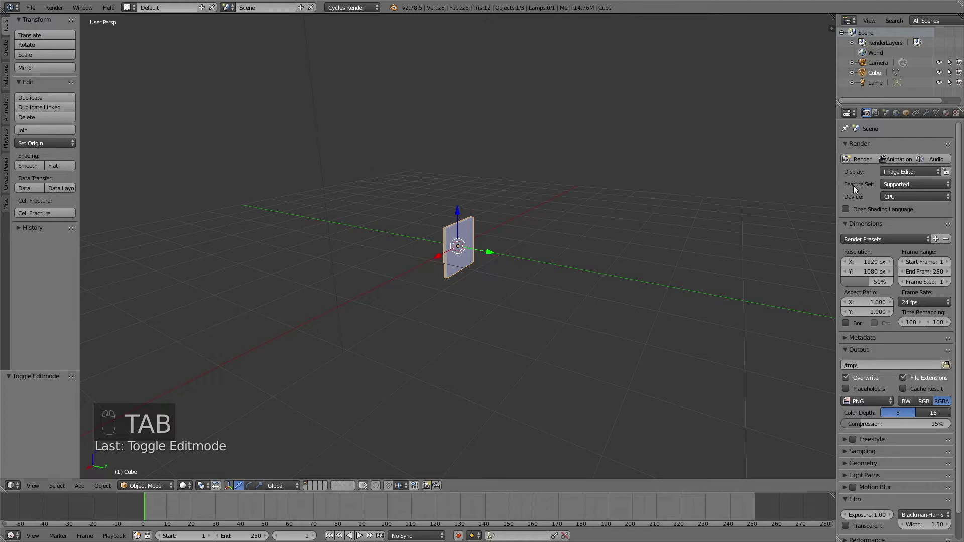
Step: Set the Cycles render device to GPU Compute
left_click(889, 196)
left_click(896, 172)
Step: Add two shape keys to the cube, a Basis and Key 1
left_click_drag(836, 164, 734, 151)
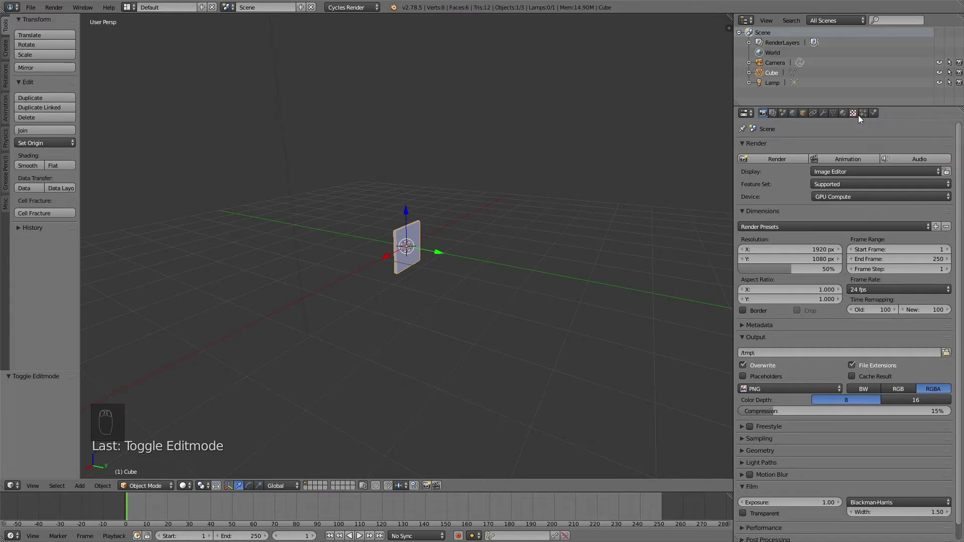
left_click(833, 113)
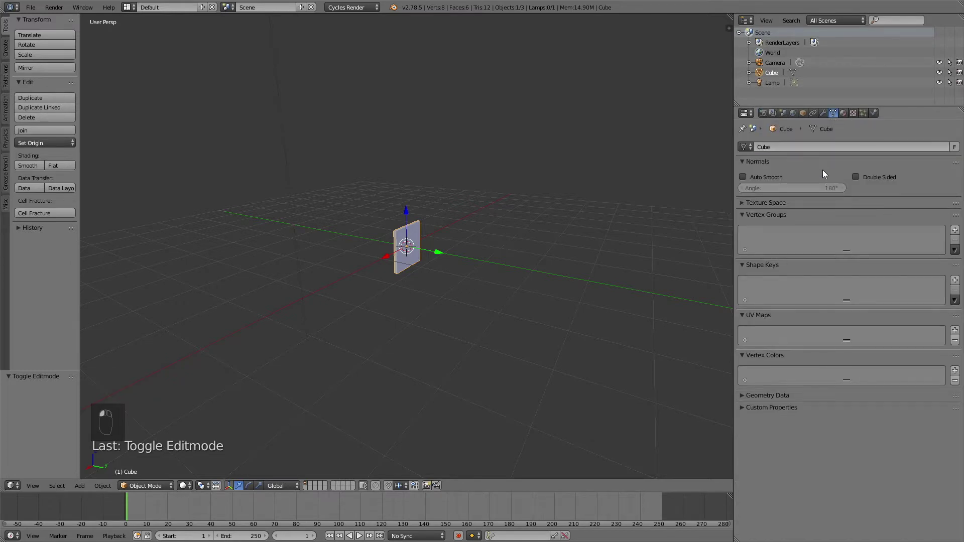
left_click(955, 281)
left_click(954, 281)
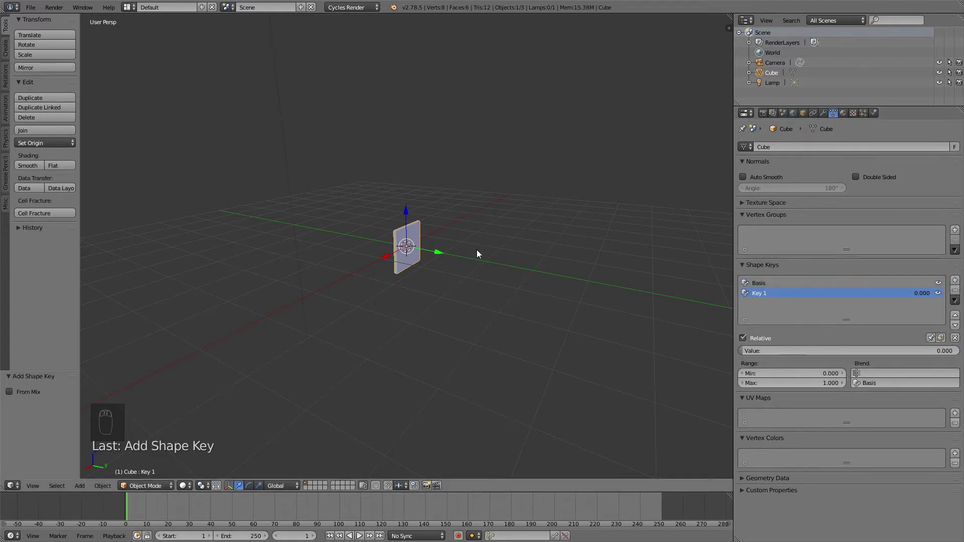
Step: With Key 1 active, stretch the plate's positive-Y face about 6.252 along Y, and try out the key's value in Object Mode
key("Tab")
scroll(394, 318, "down", 4)
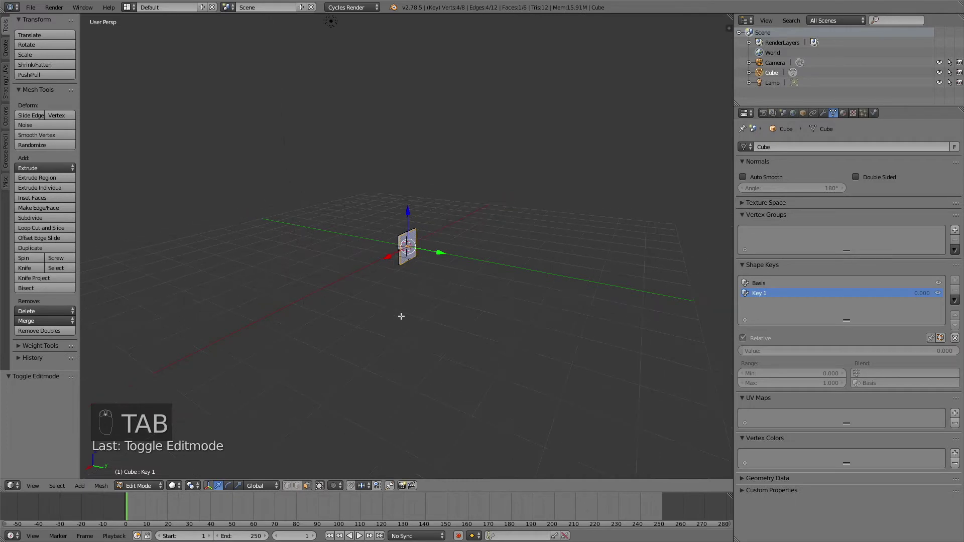
key("g")
key("y")
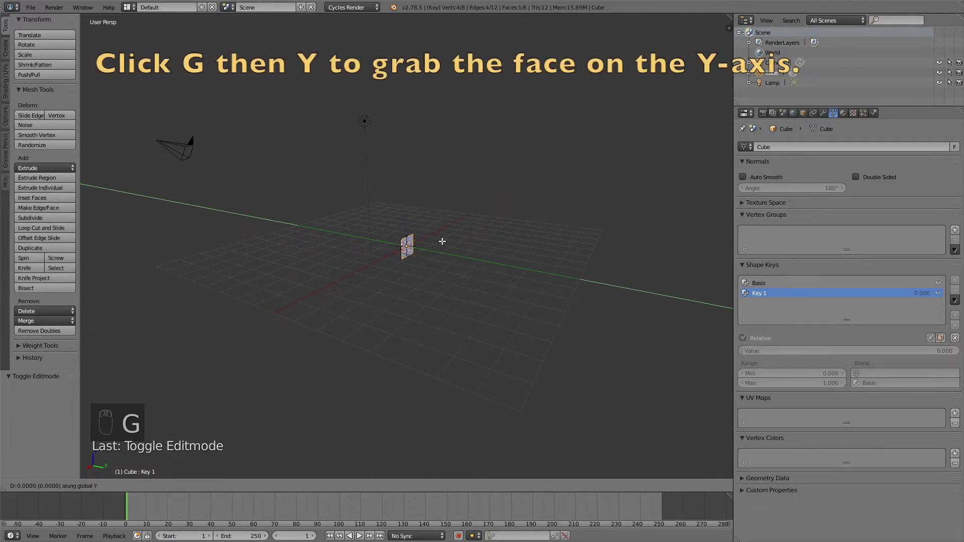
left_click(570, 254)
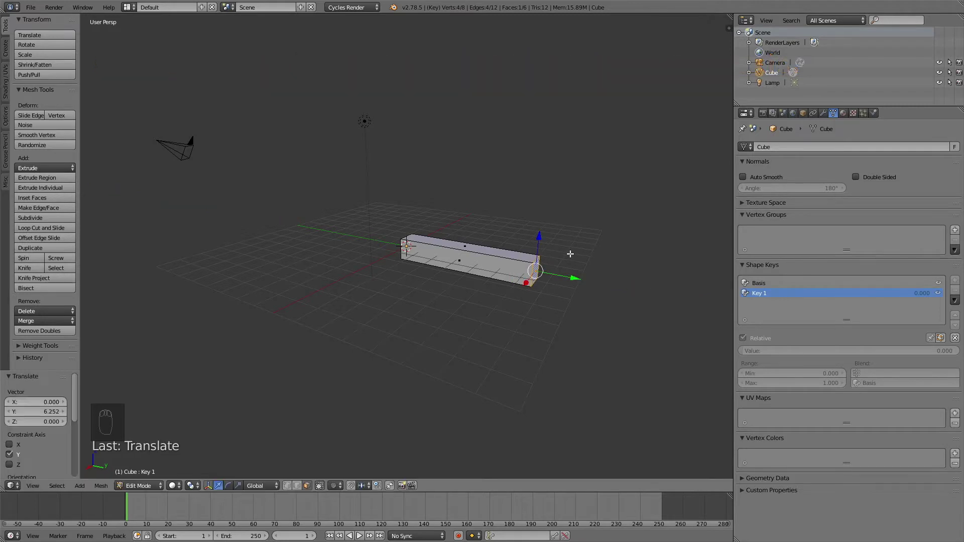
key("Tab")
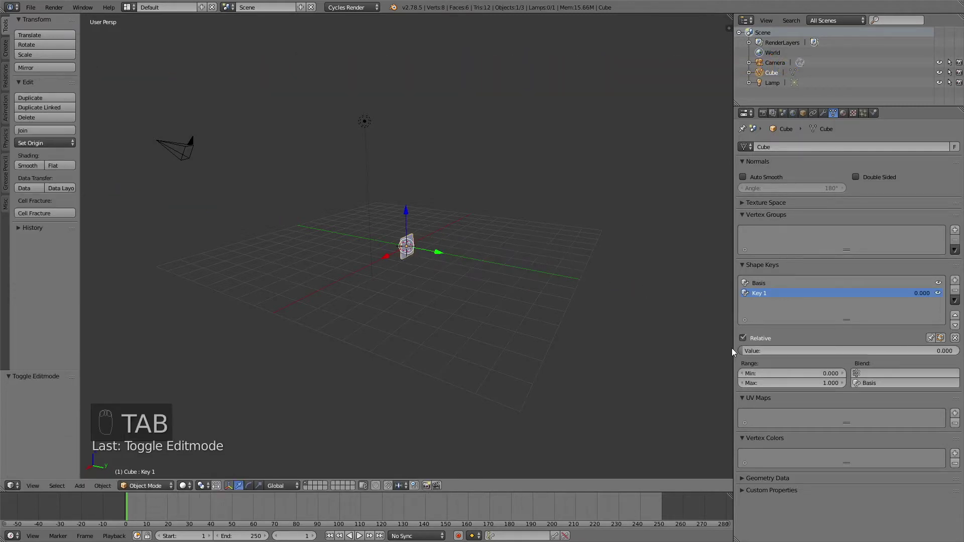
mouse_move(740, 350)
left_mouse_down()
mouse_move(958, 350)
mouse_move(741, 350)
left_mouse_up()
Step: Add a plane at the underside of the upright plate and scale it up uniformly to about 15.529
scroll(437, 229, "up", 2)
middle_click_drag(432, 215, 404, 268)
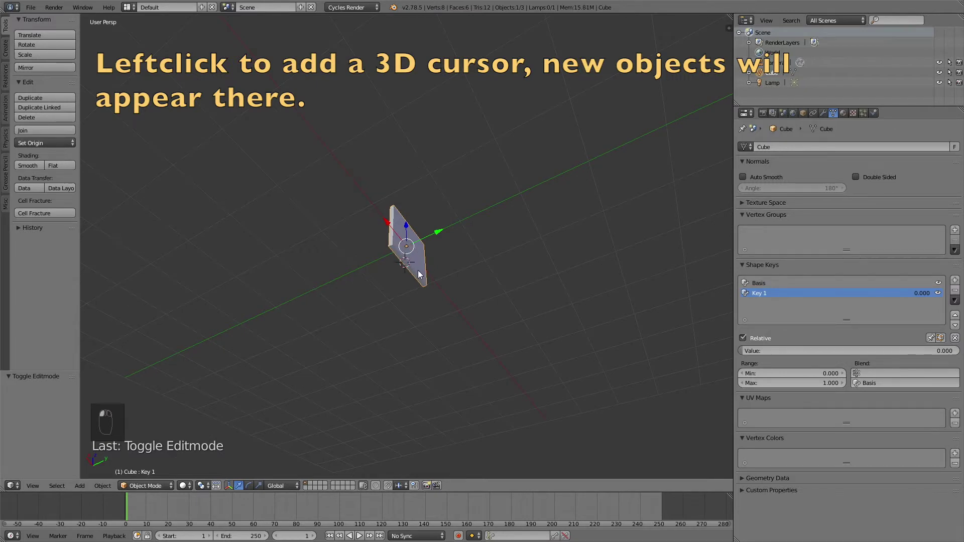
key("shift+a")
mouse_move(411, 230)
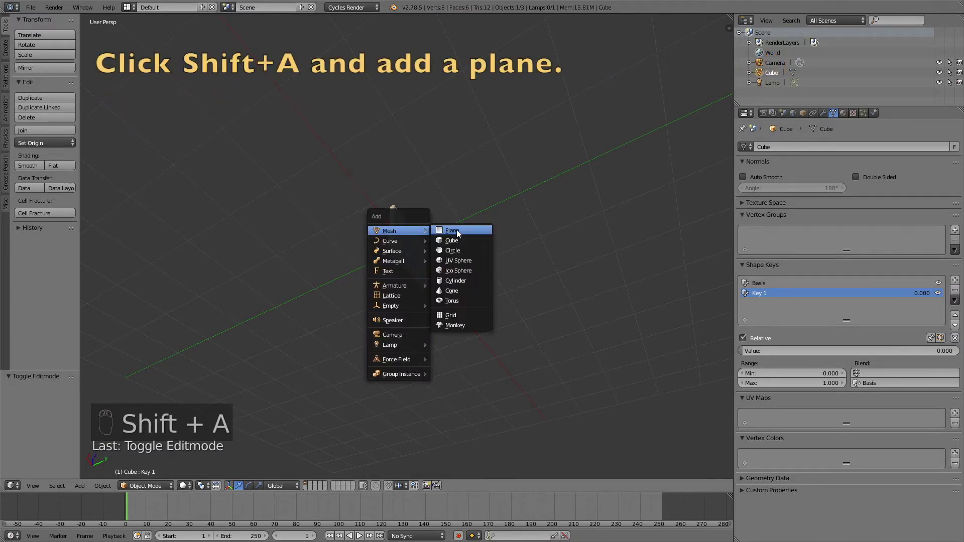
left_click(456, 230)
key("s")
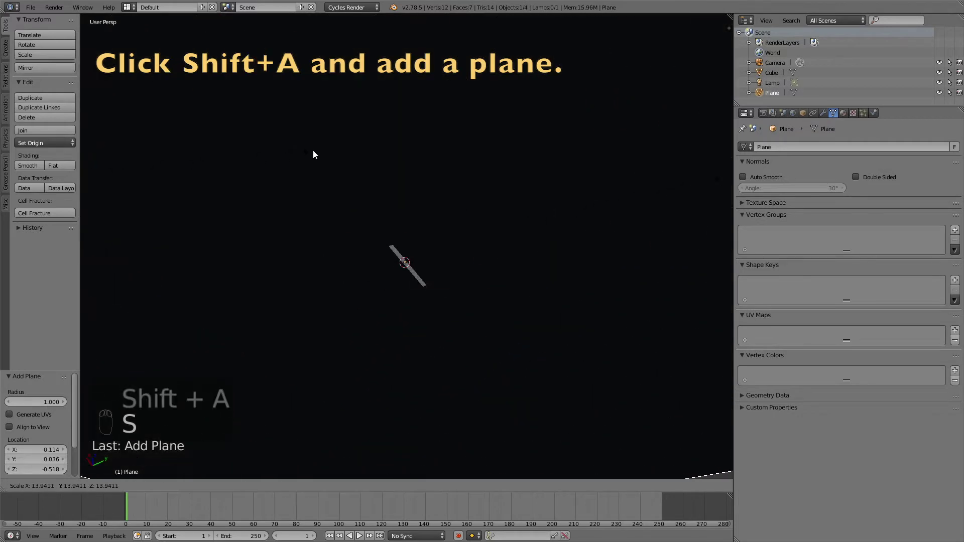
left_click(377, 145)
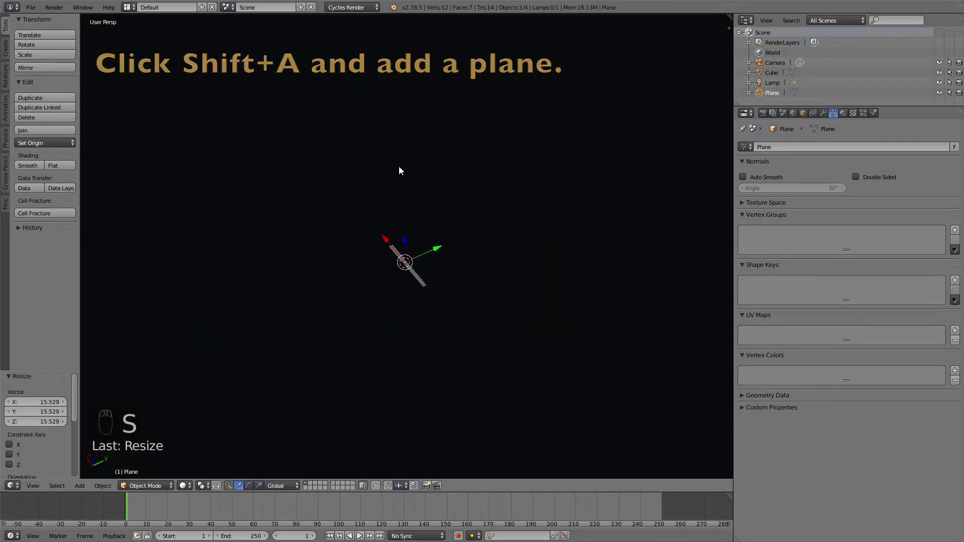
Step: Move the ground plane about -0.012 along the global Z axis
key("g")
key("z")
left_click(428, 177)
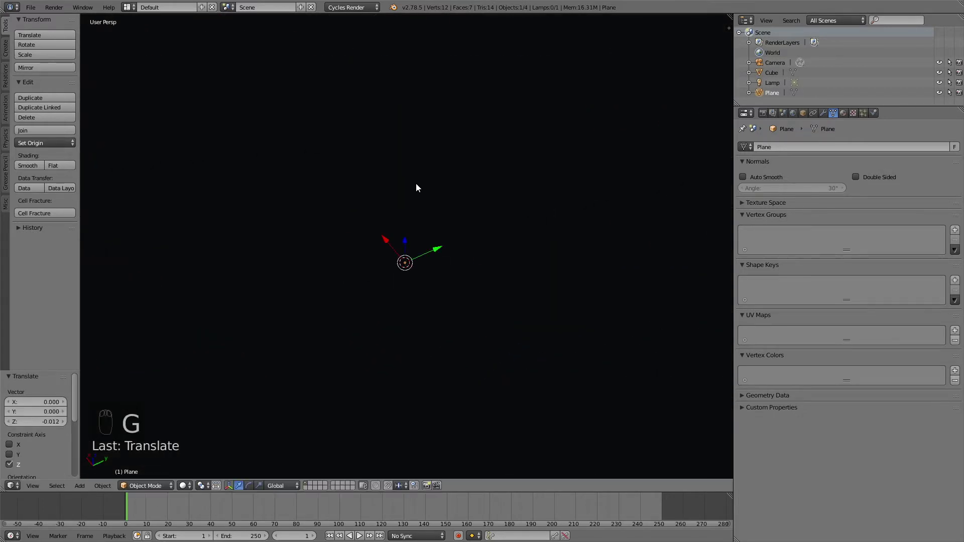
Step: Add a text object on the ground plane just in front of the upright plate
middle_click_drag(416, 188, 417, 279)
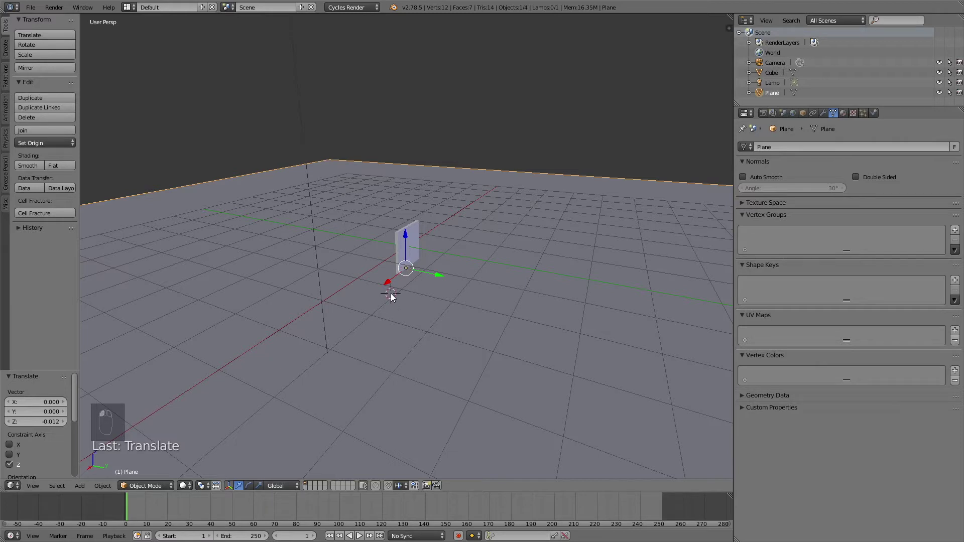
key("shift+a")
mouse_move(378, 369)
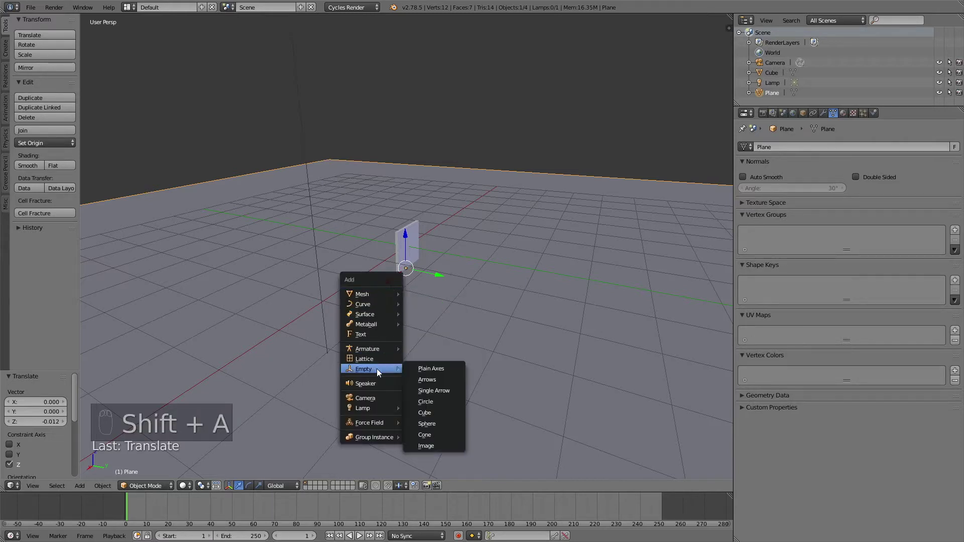
left_click(371, 334)
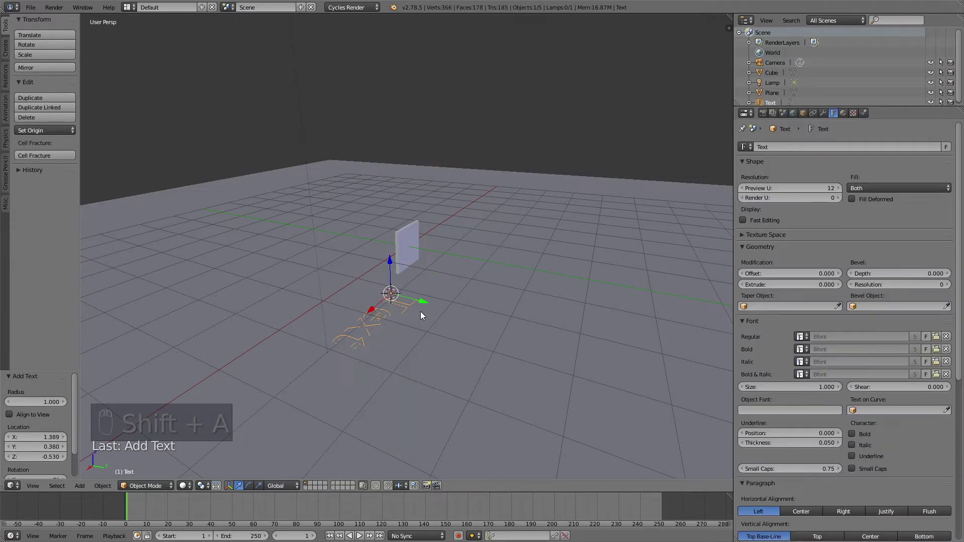
Step: Rotate the text 90 degrees around the global X axis
middle_click_drag(421, 311, 454, 293)
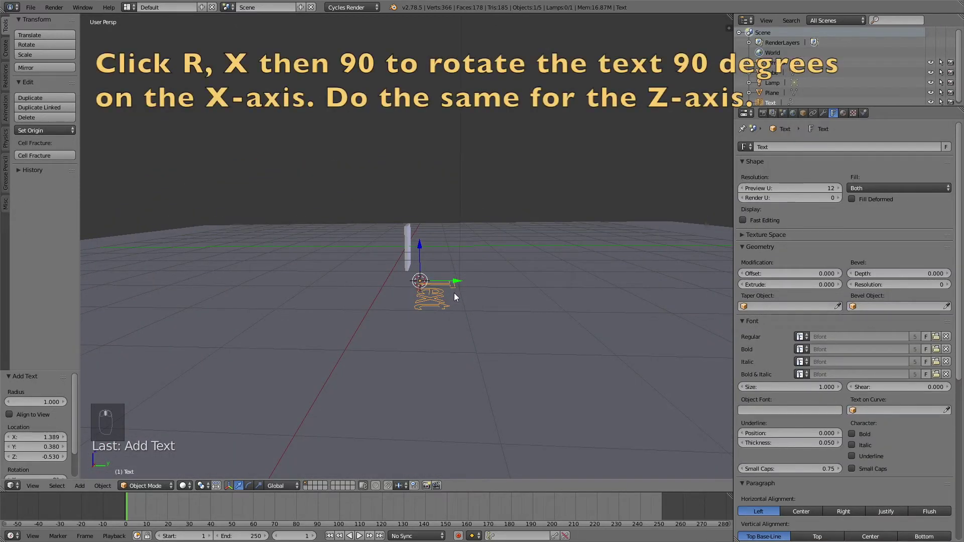
key("r")
key("x")
key("9")
key("0")
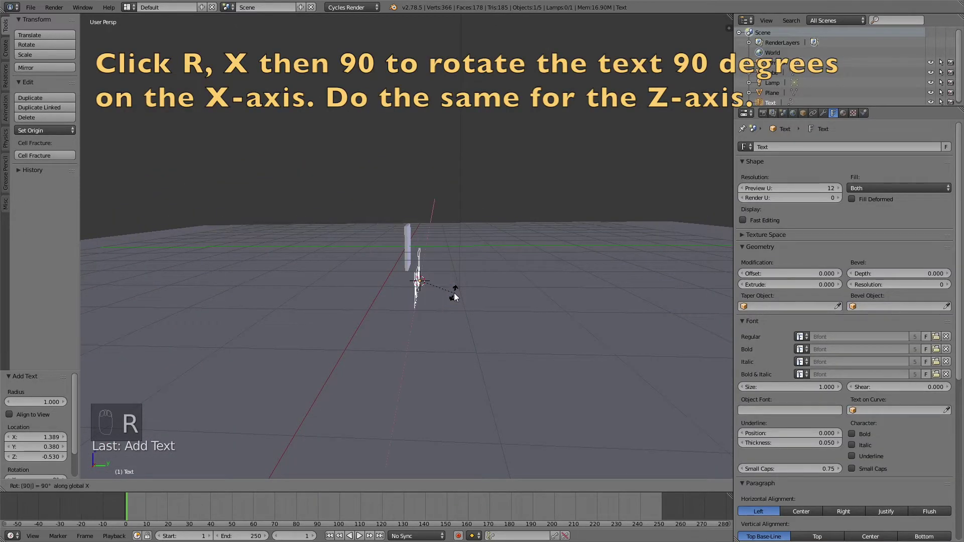
key("Return")
Step: Rotate the text -90 degrees around the global Z axis
key("r")
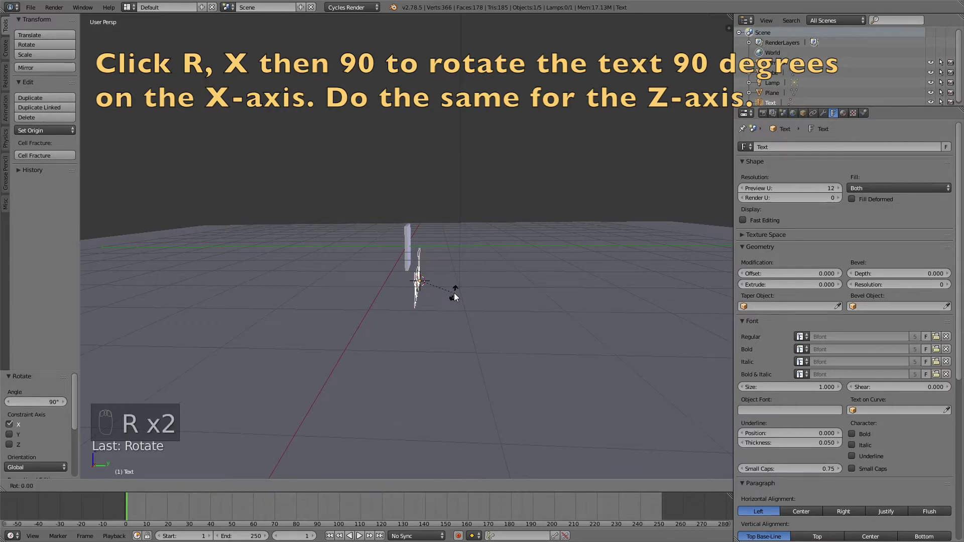
key("z")
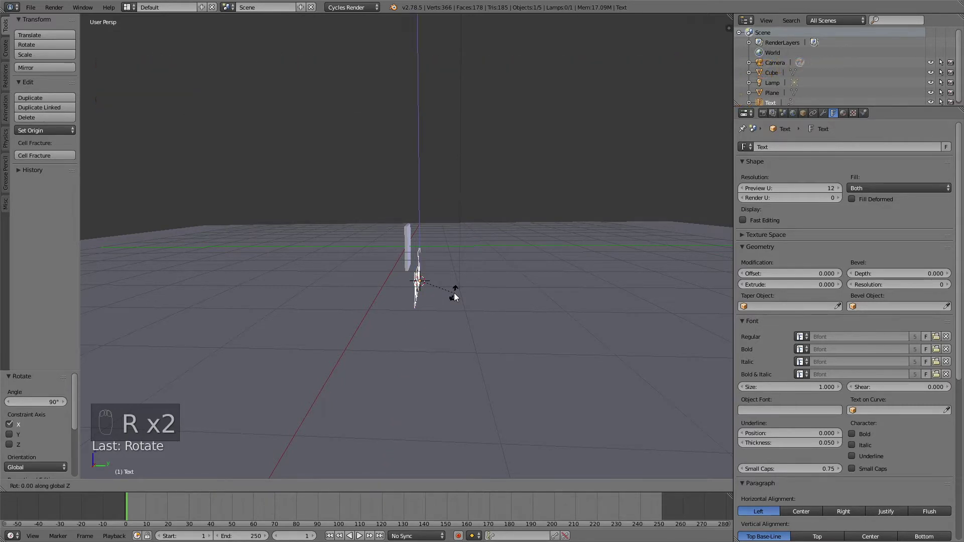
key("9")
key("0")
key("minus")
key("Return")
Step: Rotate the text another -180 degrees around the global Z axis
key("r")
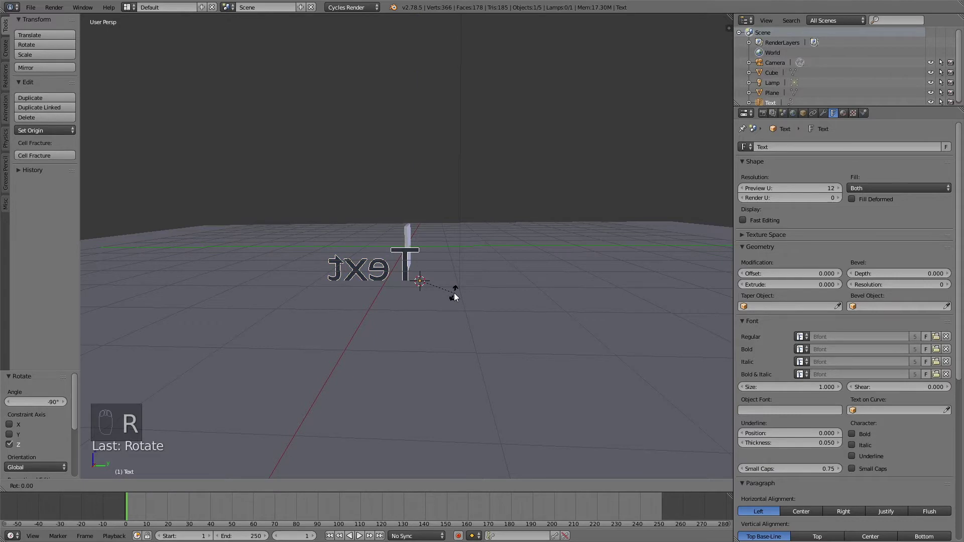
key("z")
key("1")
key("8")
key("0")
key("minus")
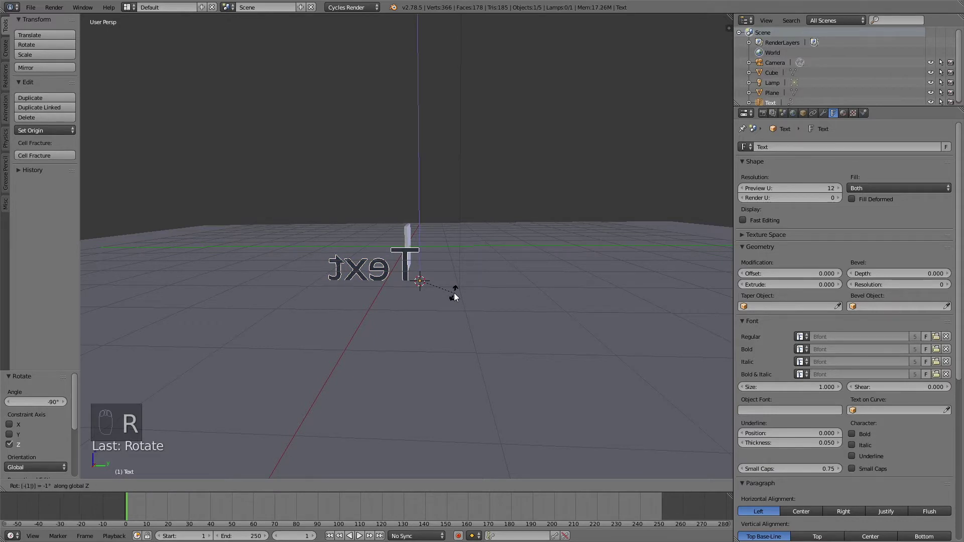
key("Return")
Step: Scale the text down uniformly to about 0.596 and move it about -0.239 along the Y axis
scroll(460, 281, "up", 4)
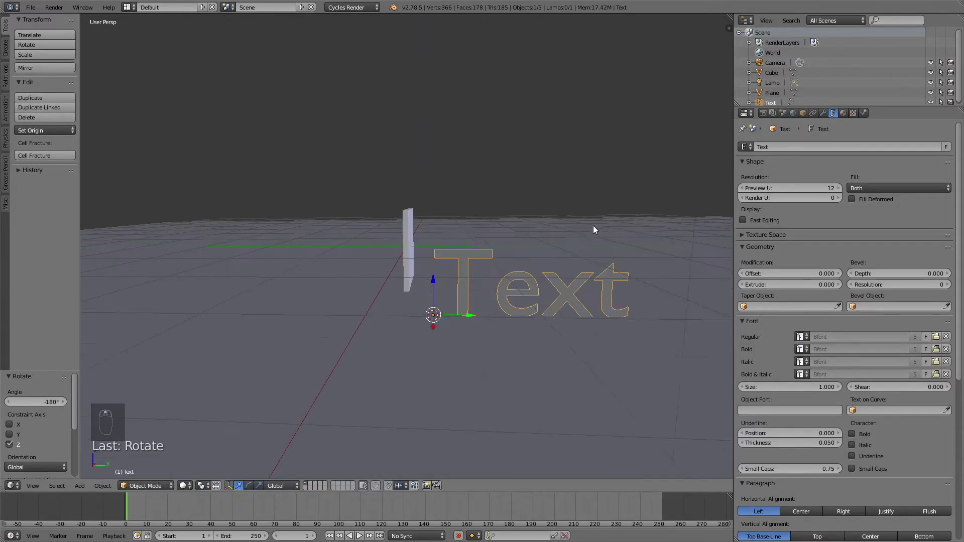
key("s")
left_click(538, 261)
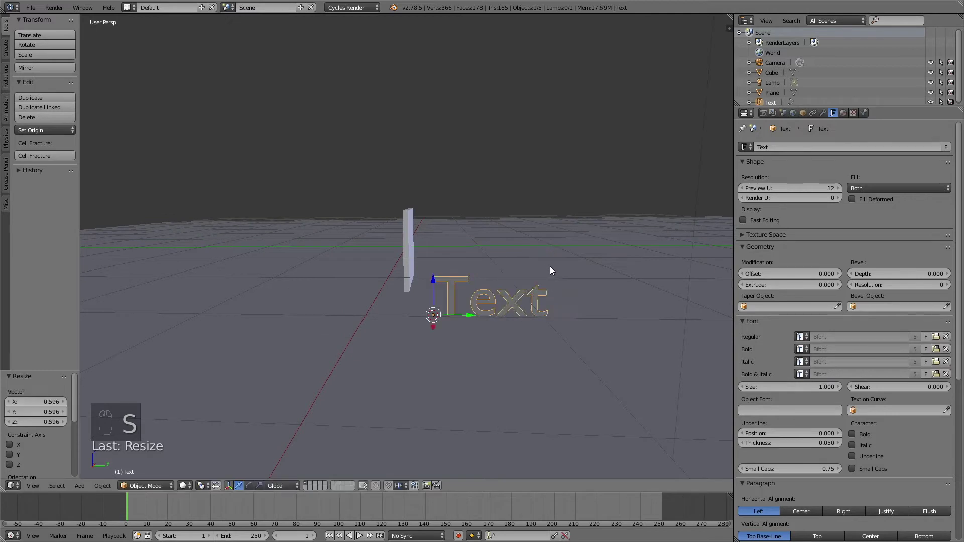
key("g")
key("y")
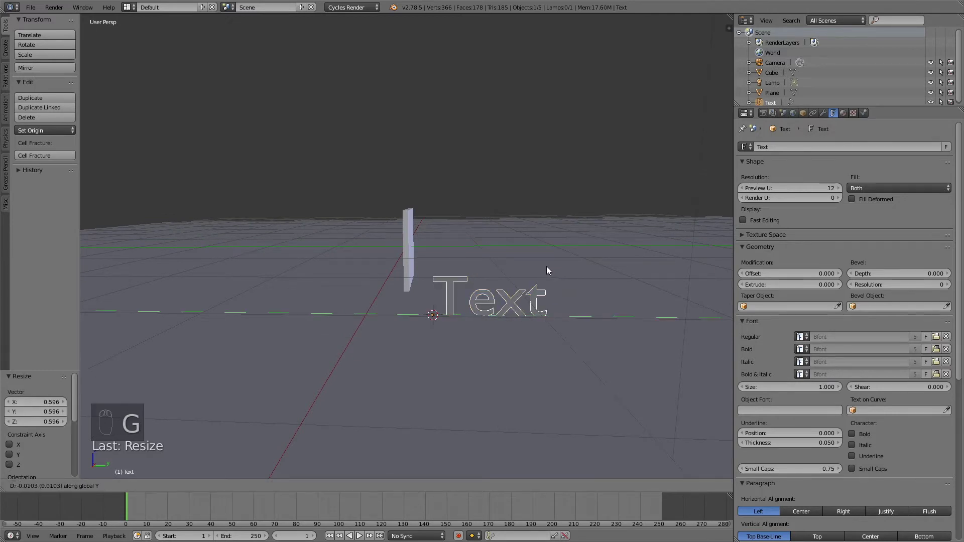
left_click(526, 268)
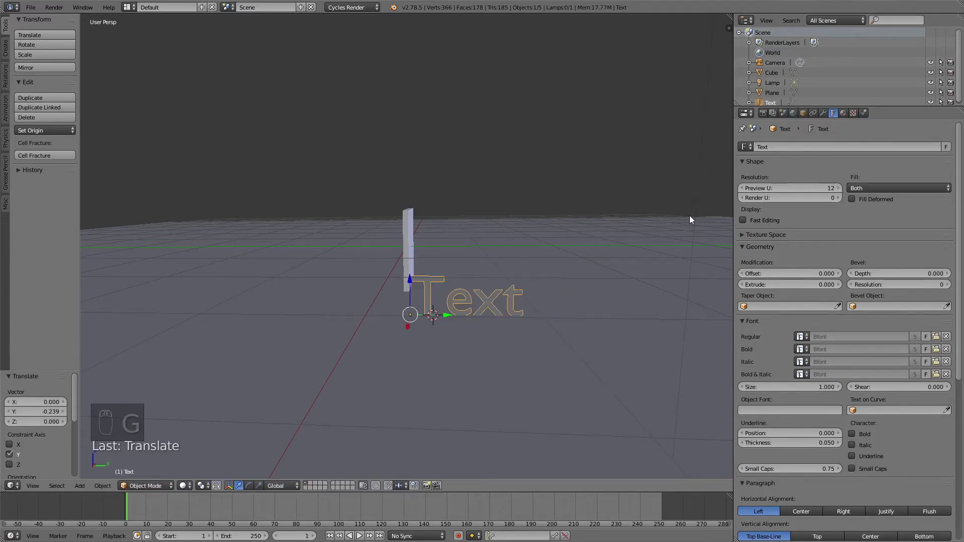
Step: Add a Solidify modifier to the text with a thickness of 0.1
left_click(823, 113)
left_click(779, 146)
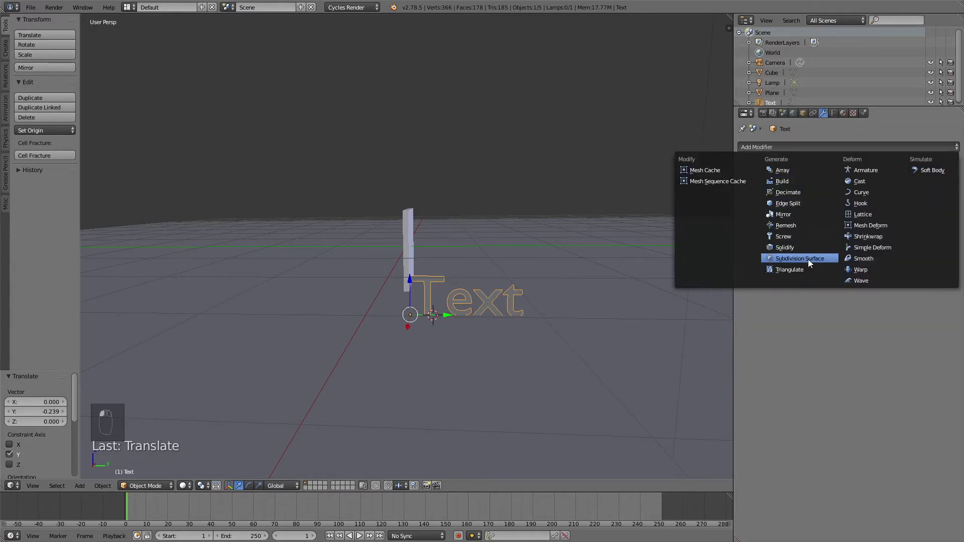
left_click(816, 247)
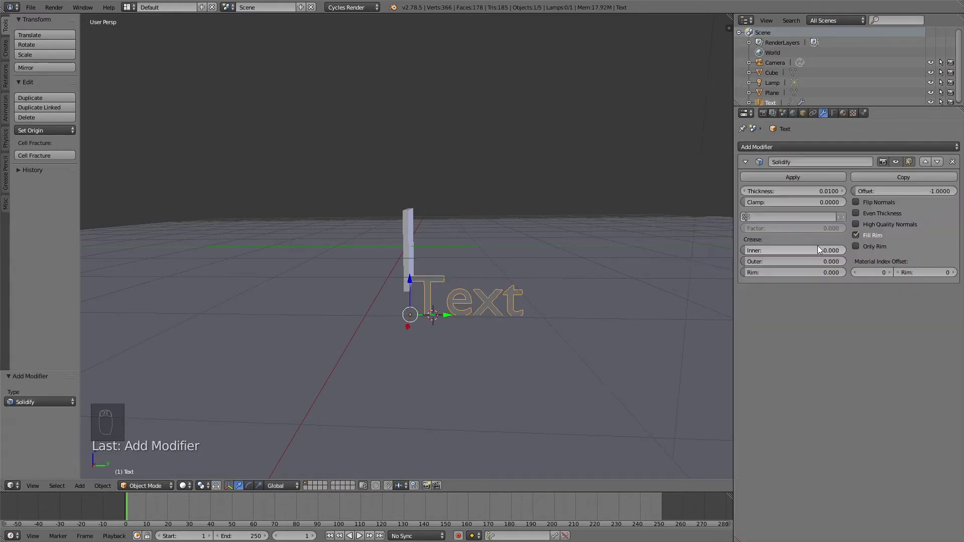
left_click(814, 191)
type("0.1")
key("Return")
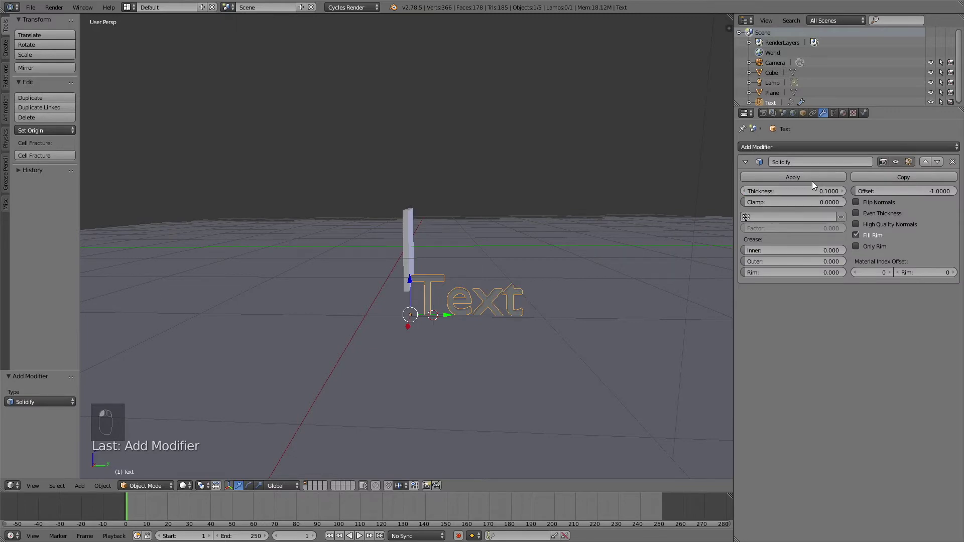
Step: Enable Text Counter in the text object's font settings
middle_click_drag(578, 261, 531, 299)
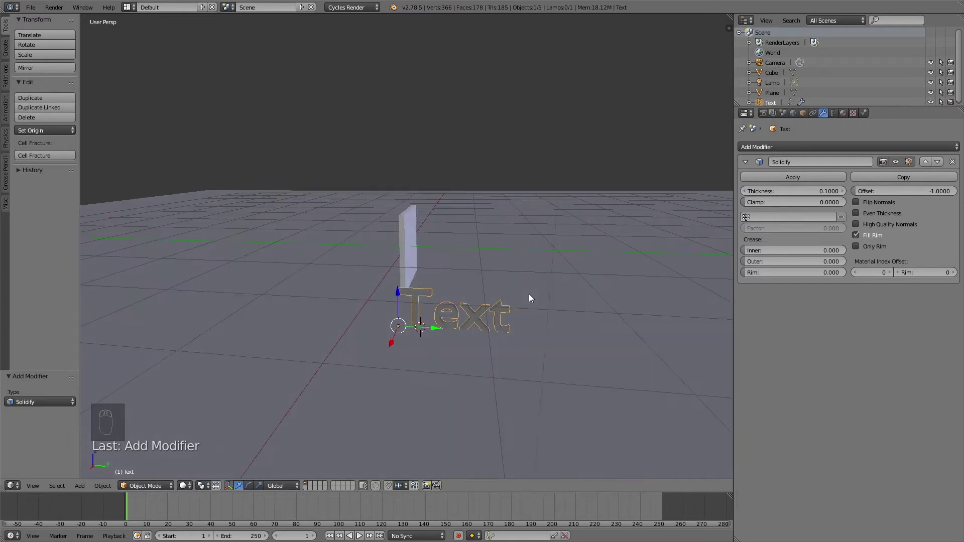
left_click(833, 113)
scroll(833, 285, "down", 10)
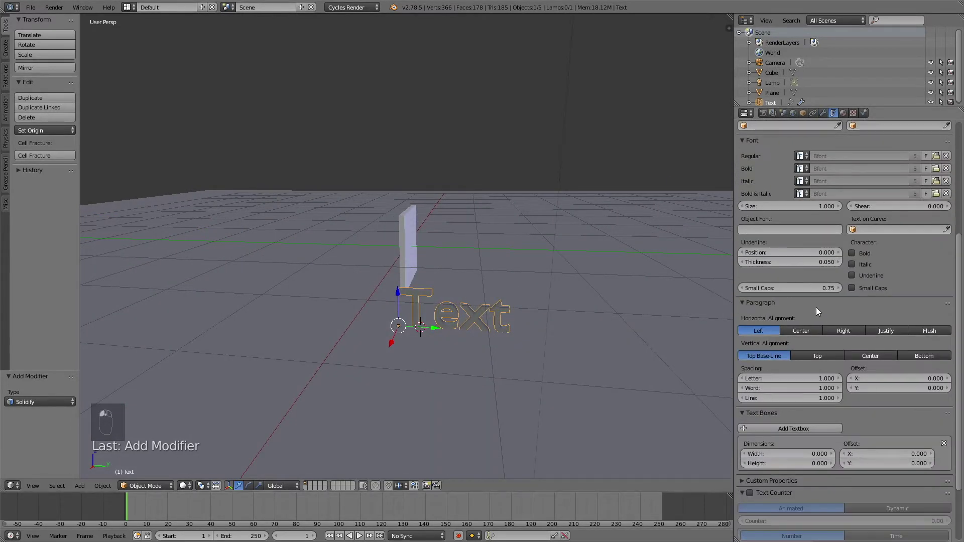
scroll(791, 299, "down", 4)
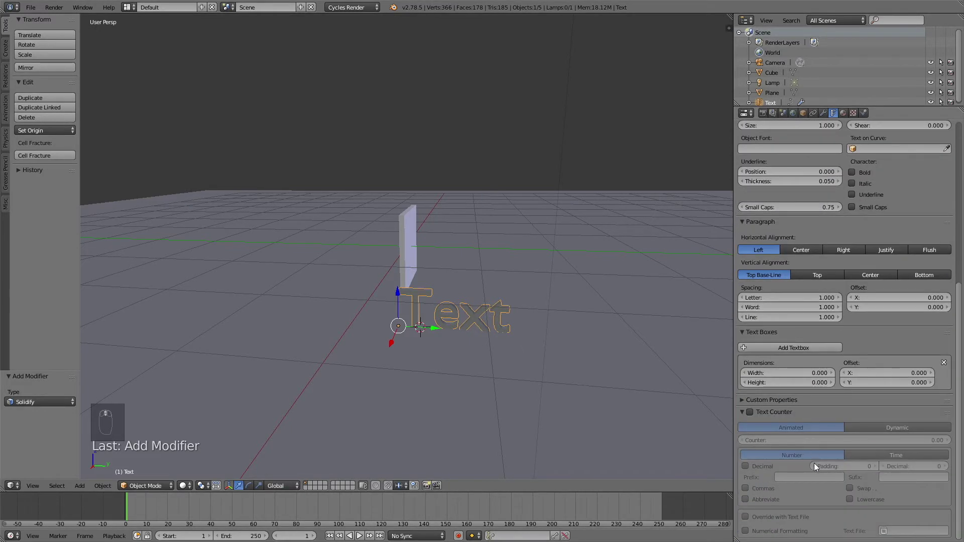
scroll(820, 438, "up", 7)
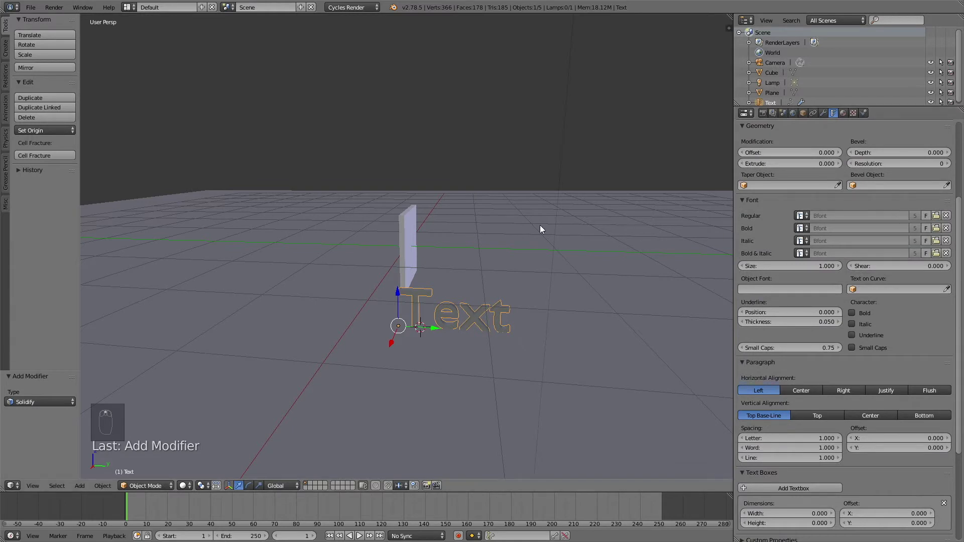
scroll(896, 317, "down", 7)
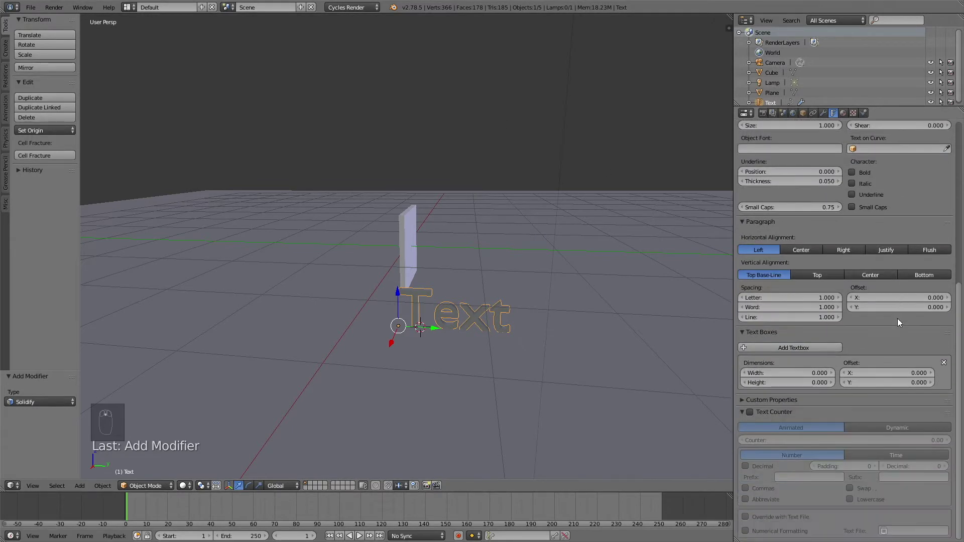
left_click(747, 413)
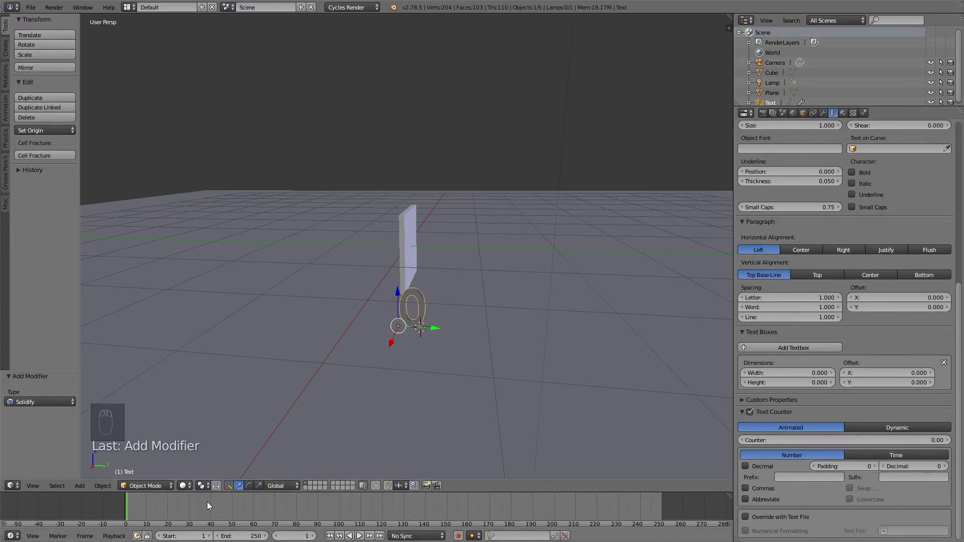
Step: Go to frame 30, try out a higher Text Counter value, and reset the counter to 0
left_click(188, 507)
mouse_move(769, 439)
left_mouse_down()
mouse_move(826, 438)
mouse_move(778, 439)
left_mouse_up()
left_click(781, 440)
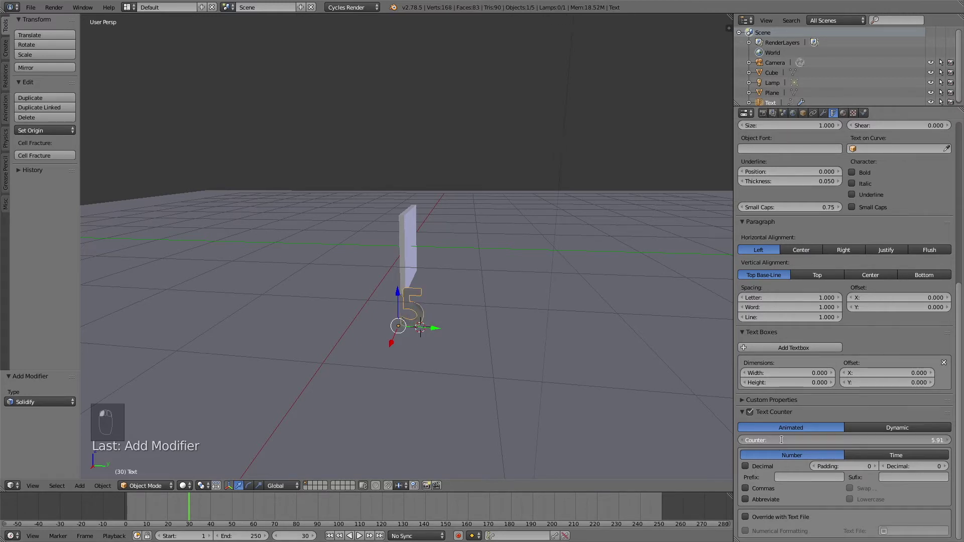
type("0")
key("Return")
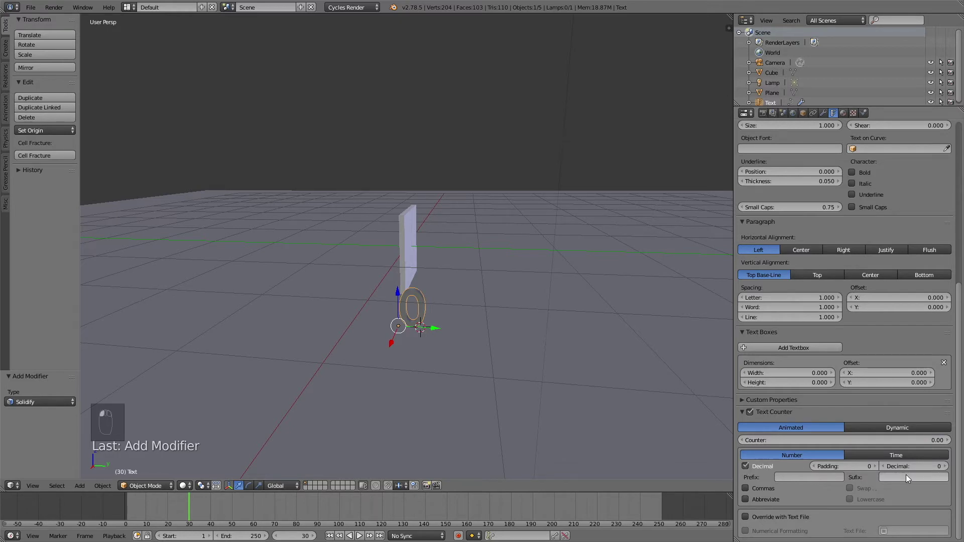
Step: Try the counter with eight decimal places, then set both the counter and the decimals back to 0
left_click_drag(911, 467, 946, 467)
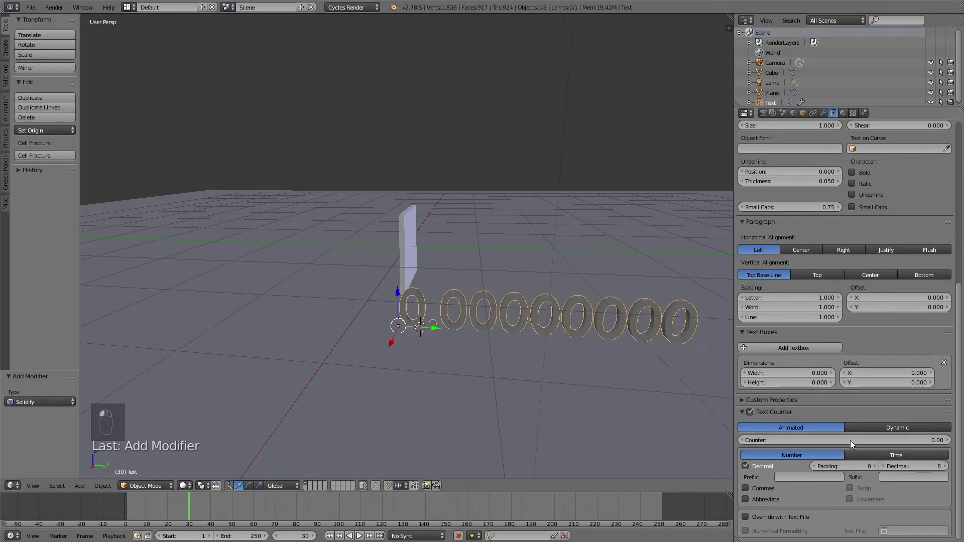
left_click_drag(851, 441, 828, 442)
left_click(812, 440)
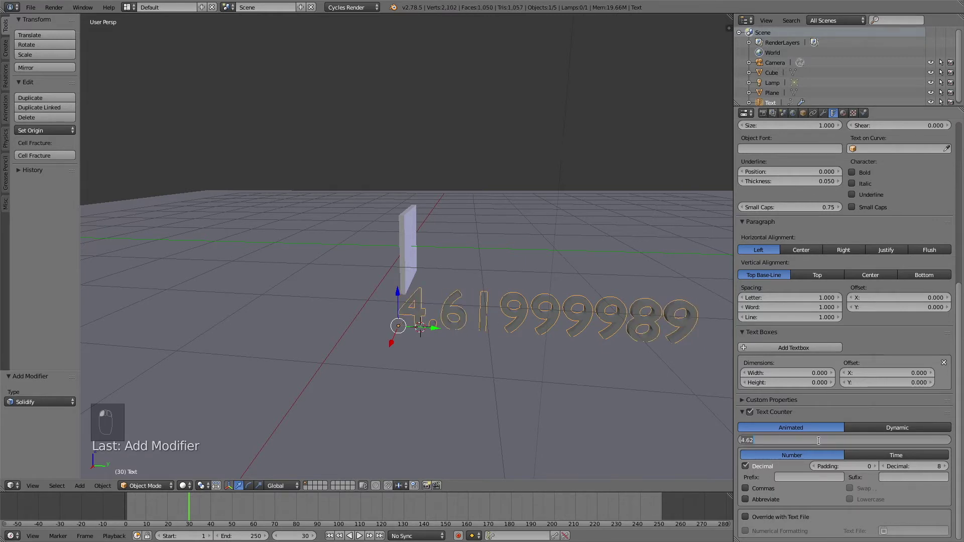
type("0")
key("Return")
left_click(896, 466)
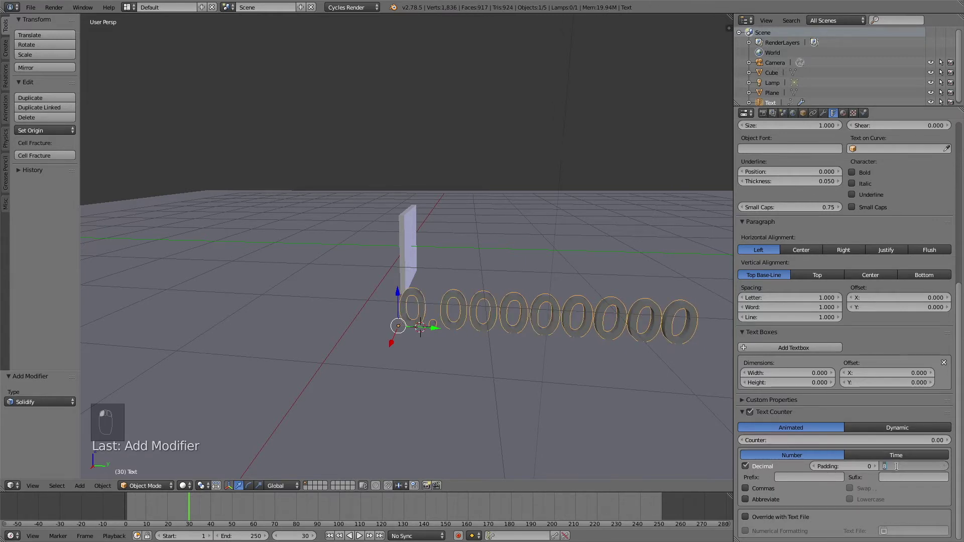
type("0")
key("Return")
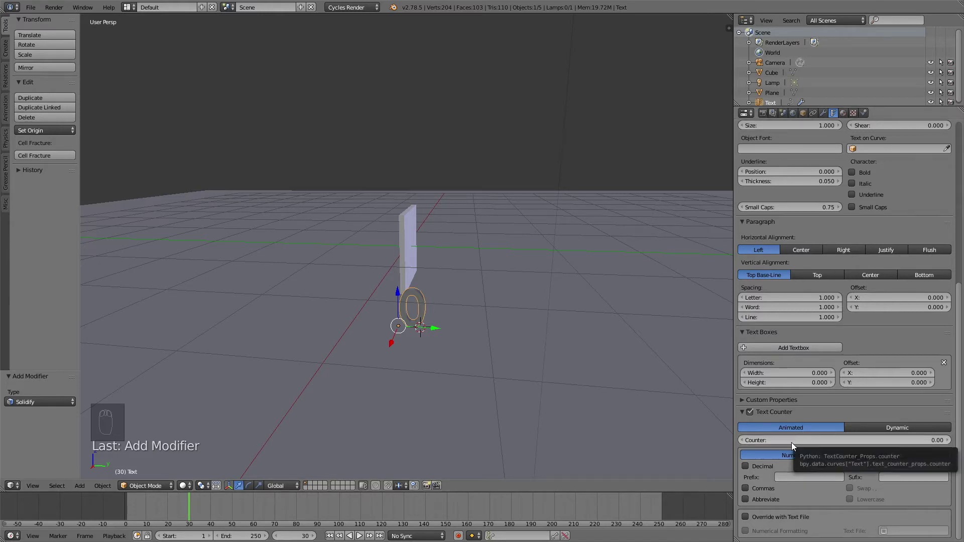
Step: Keyframe the text's counter at 0 and the bar's Key 1 shape key value at 0 on frame 30
key("i")
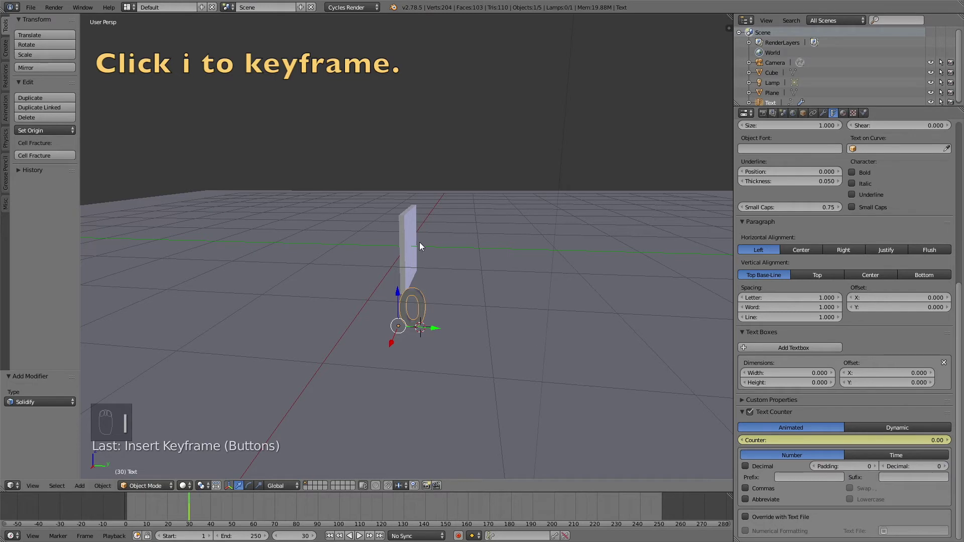
right_click(405, 236)
scroll(858, 220, "up", 10)
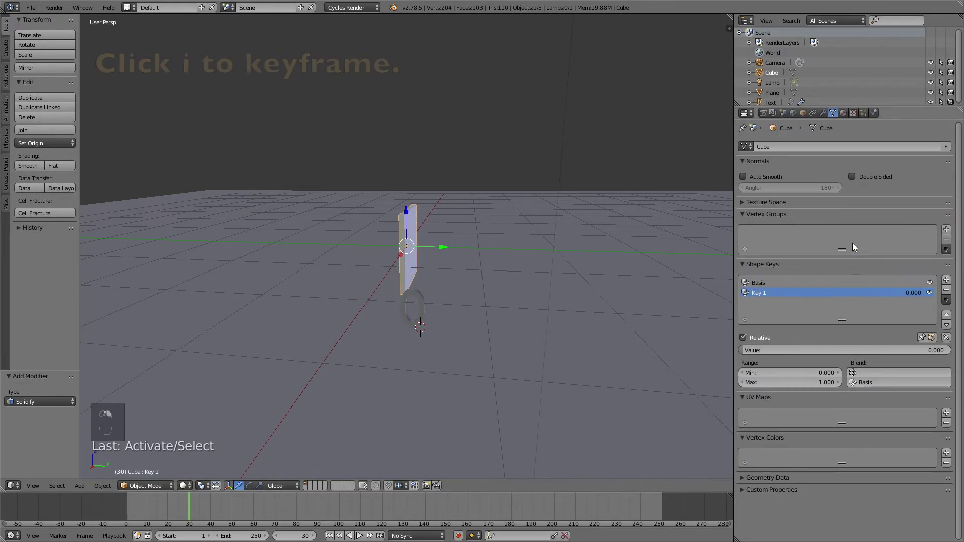
key("i")
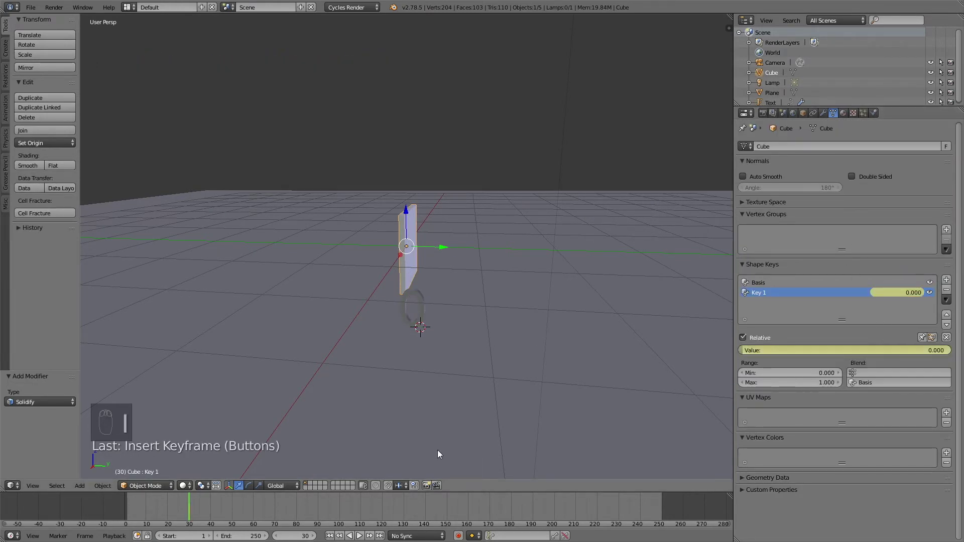
Step: At frame 130, set the bar's Key 1 shape key value to 1.000 and keyframe it
left_click(301, 536)
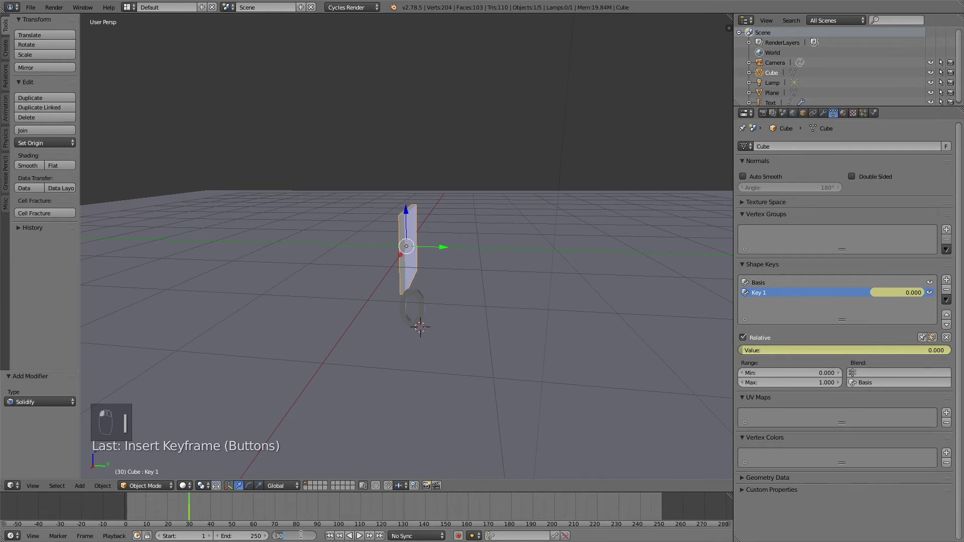
key("BackSpace")
type("130")
key("Return")
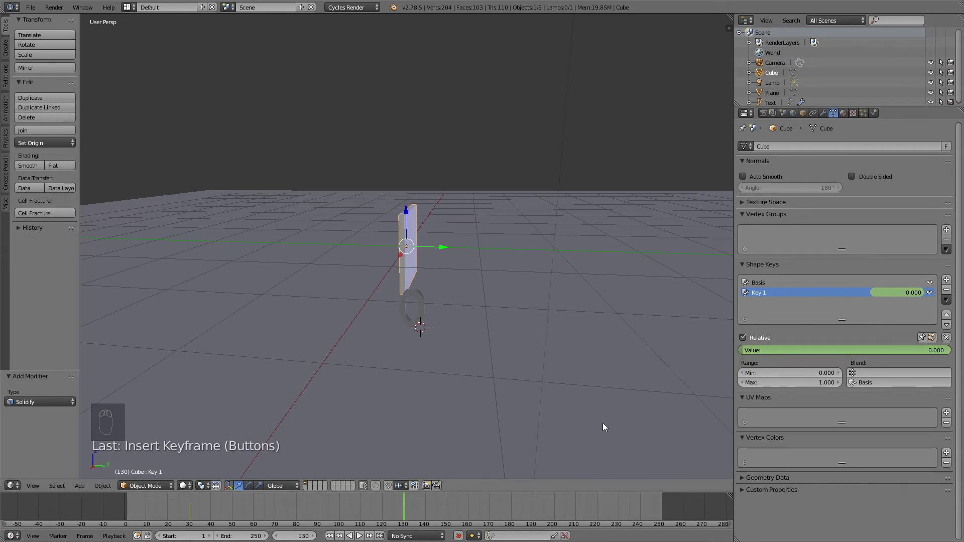
left_click_drag(803, 350, 953, 355)
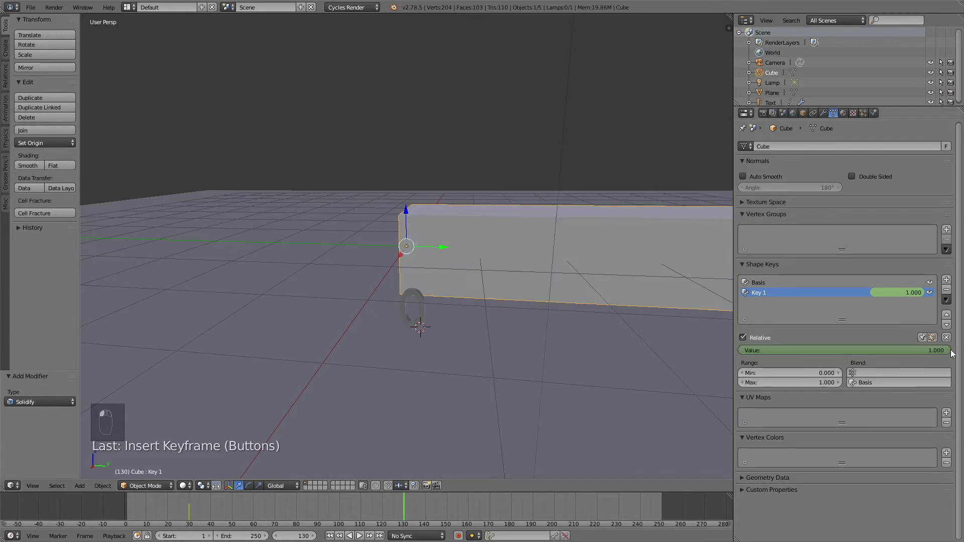
key("i")
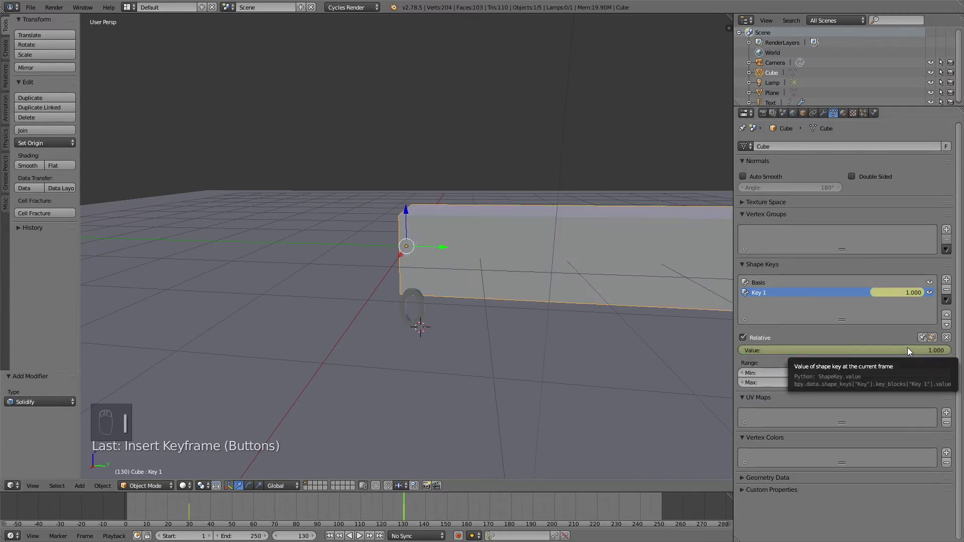
Step: Set the text object's counter to 100 and keyframe it at frame 130
scroll(604, 308, "down", 3)
scroll(605, 308, "up", 1)
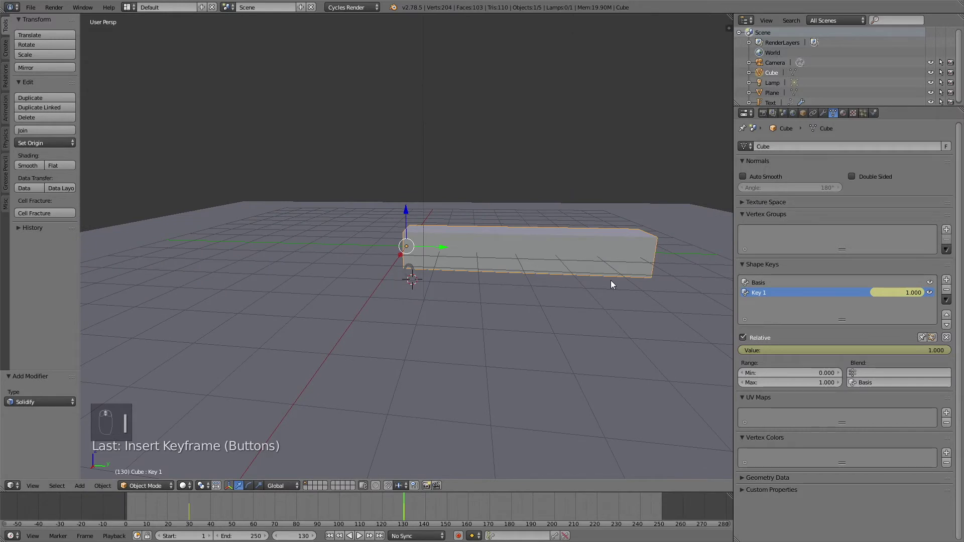
right_click(409, 271)
scroll(860, 414, "down", 7)
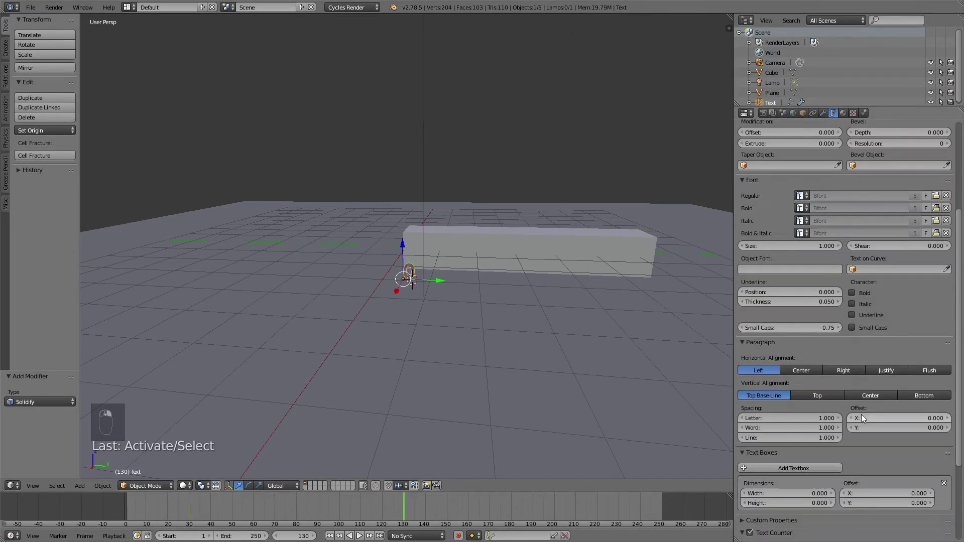
scroll(837, 348, "down", 6)
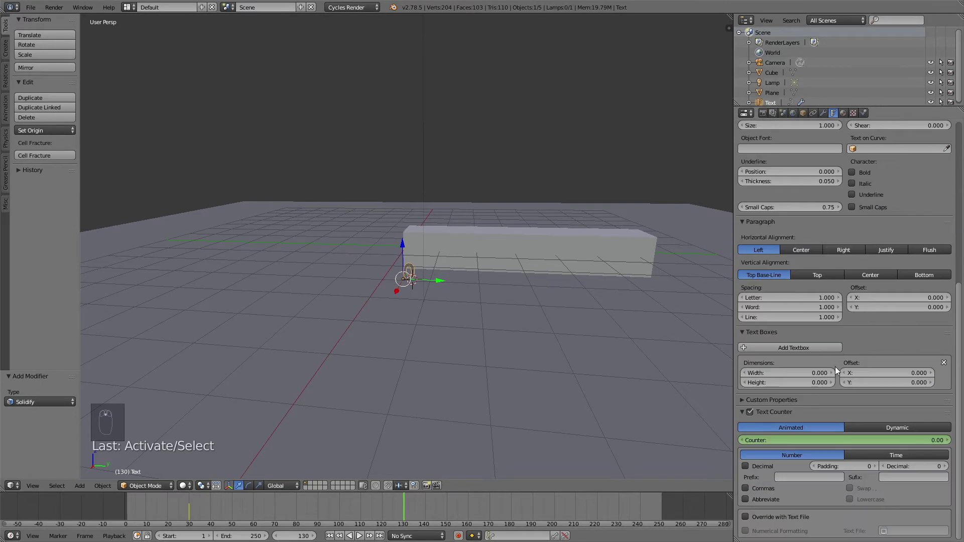
left_click(779, 442)
type("100")
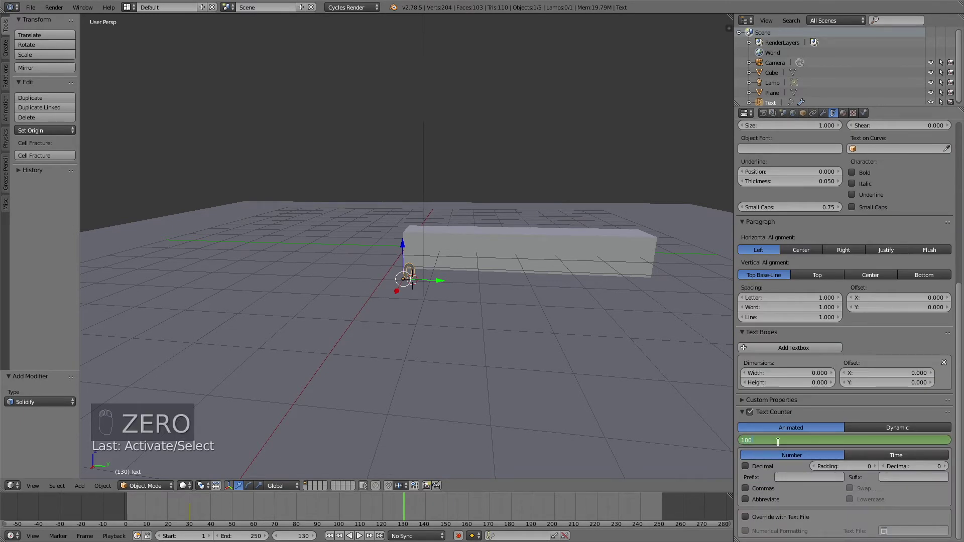
key("Return")
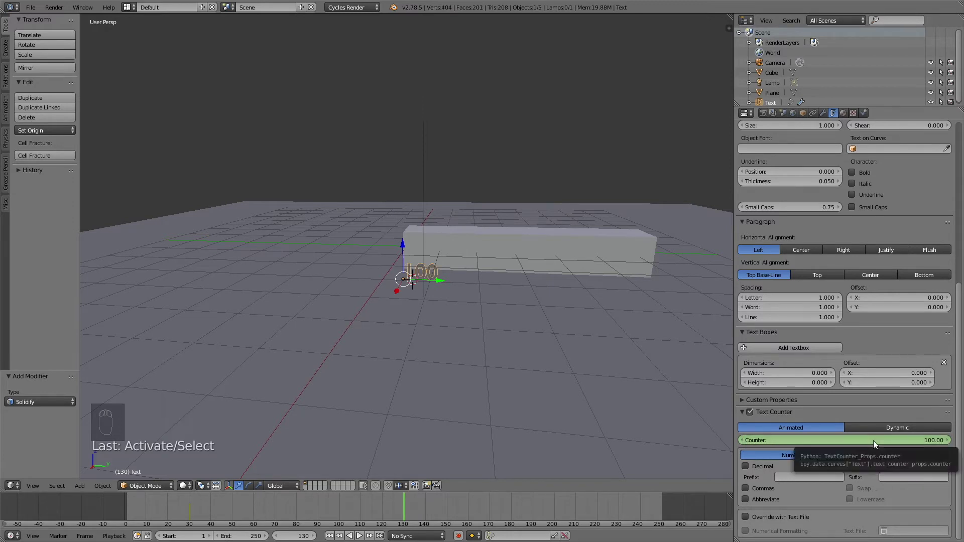
key("i")
Step: Add % as the suffix of the text counter
left_click(908, 475)
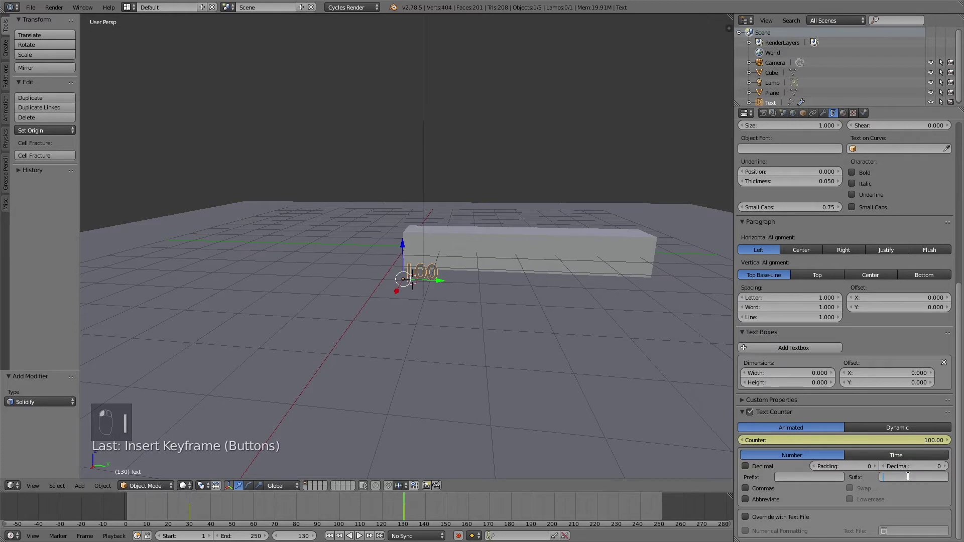
type("%")
key("Return")
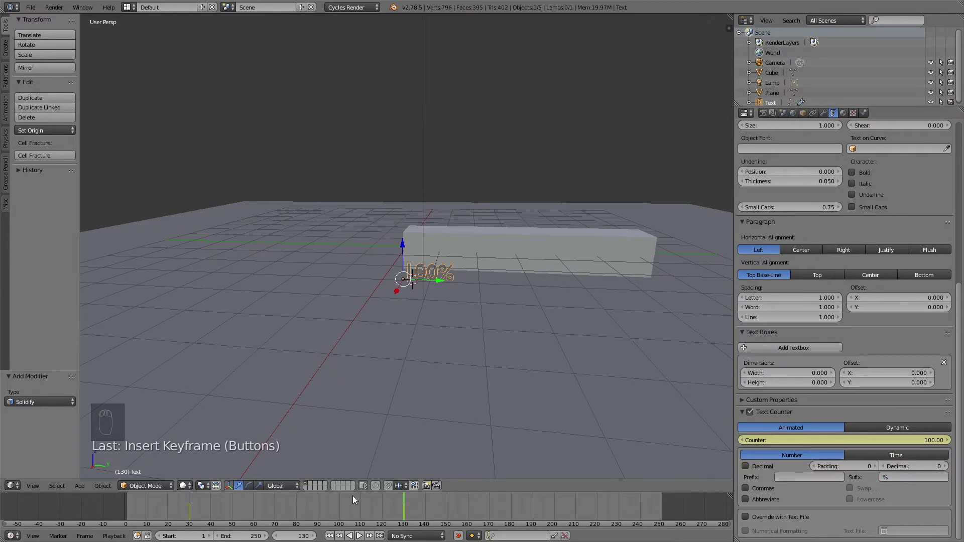
Step: Play and scrub through the animation to check how the counter and bar move together
left_click(393, 508)
key("alt+a")
left_click_drag(390, 504, 195, 513)
key("alt+a")
Step: Set the text counter's keyframe interpolation to Linear in the Graph Editor and return to the 3D View
left_click(10, 485)
left_click(26, 450)
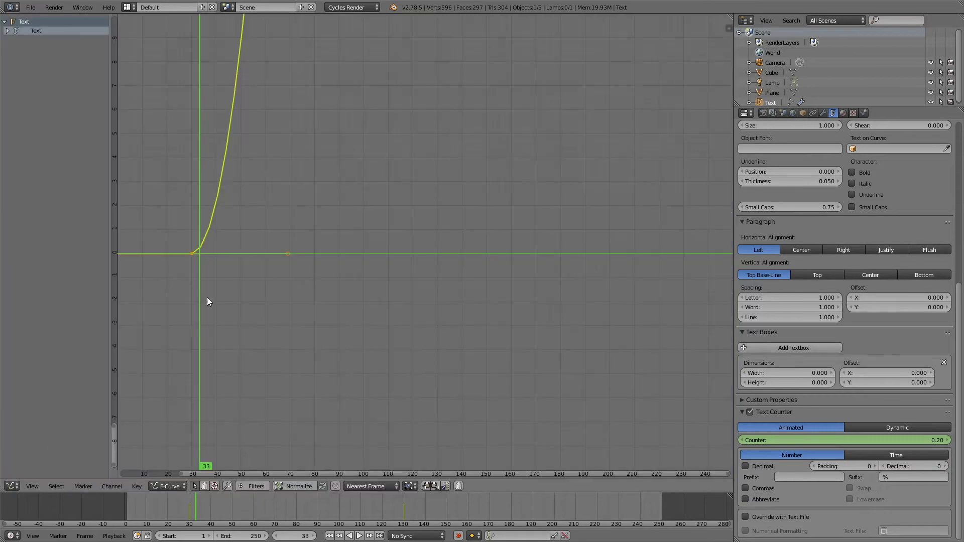
middle_click_drag(236, 172, 302, 216)
key("t")
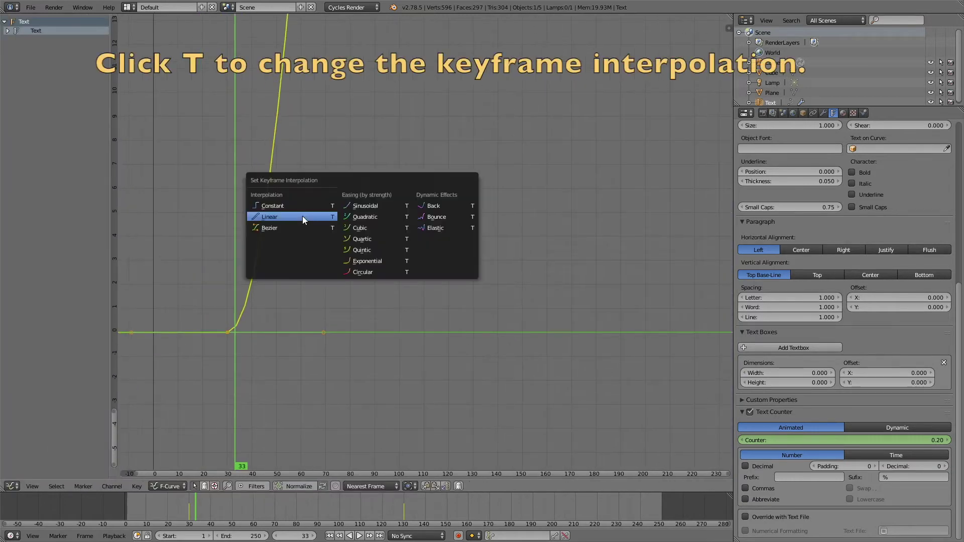
left_click(303, 216)
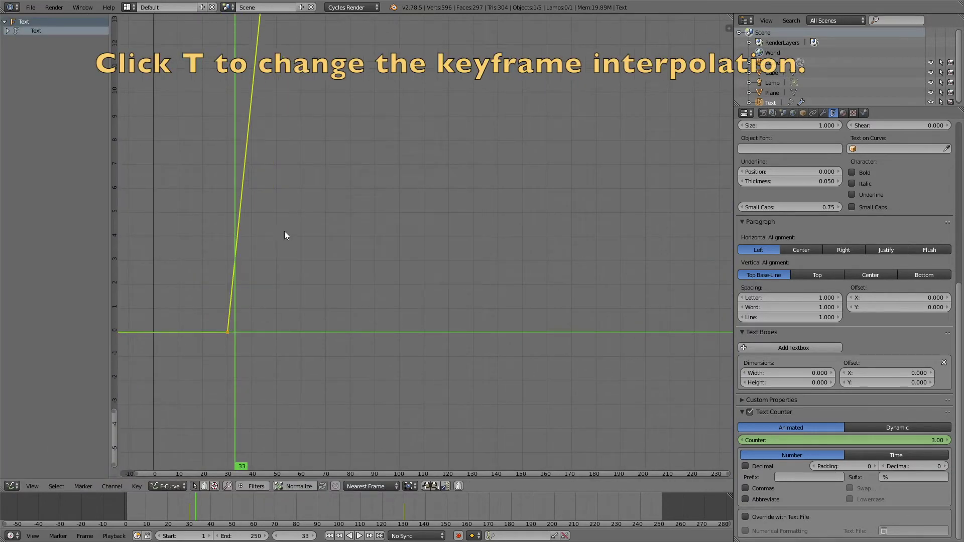
left_click(12, 486)
left_click(26, 469)
Step: Set the bar's shape key keyframe interpolation to Linear in the Graph Editor and return to the 3D View
right_click(407, 239)
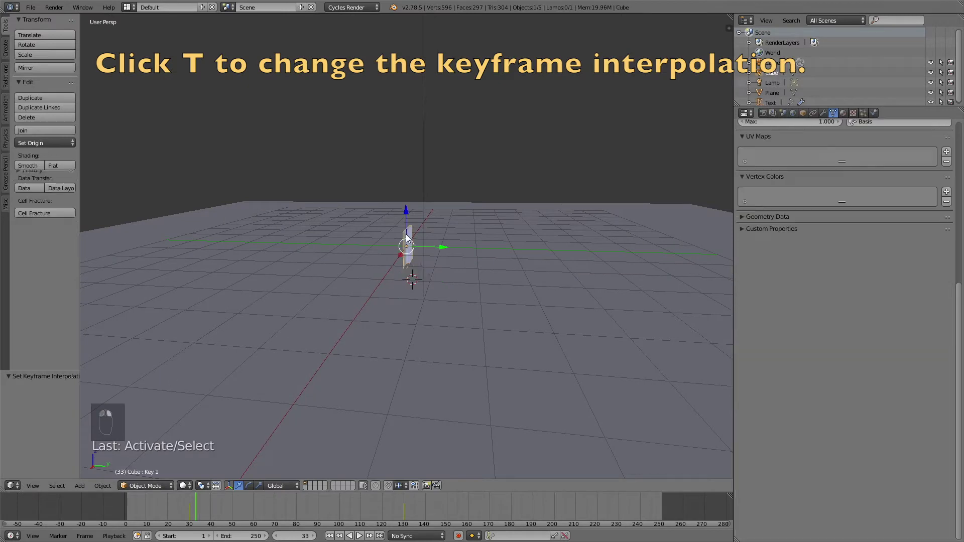
left_click(11, 485)
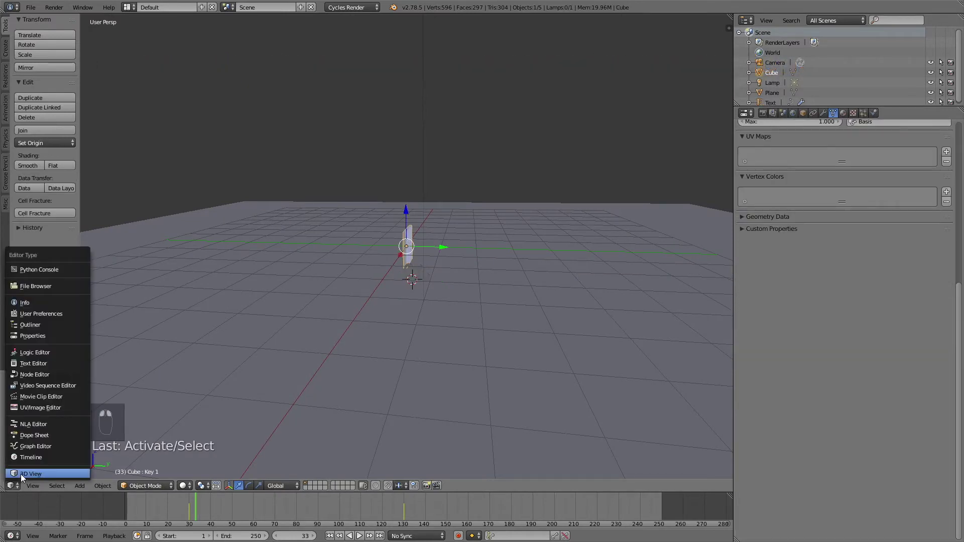
left_click(39, 446)
key("t")
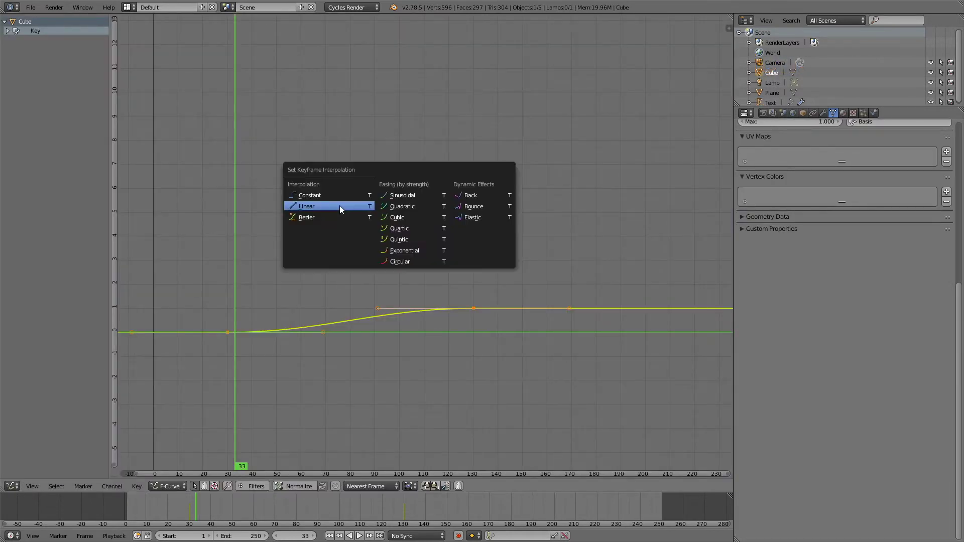
left_click(339, 208)
left_click(15, 487)
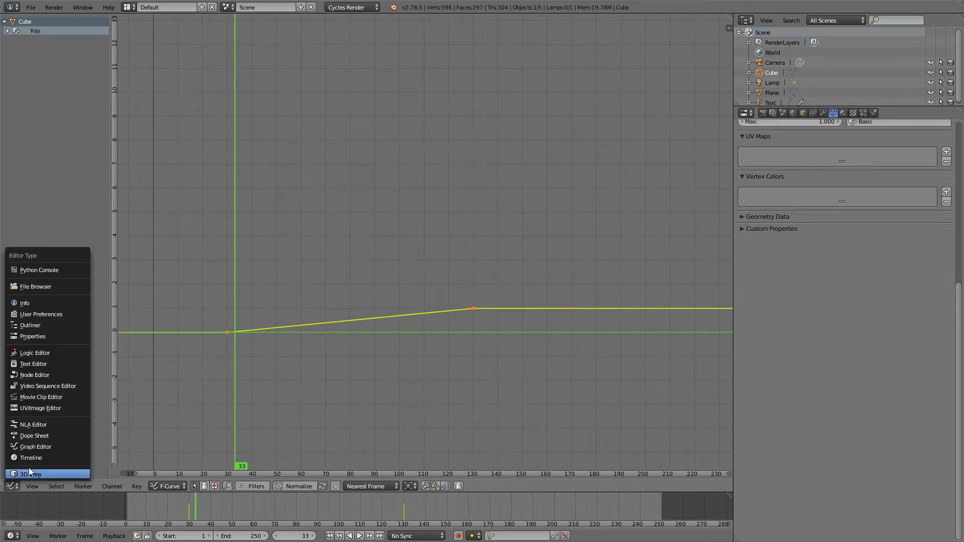
left_click(30, 468)
Step: Play the animation from the front of the bar to check the linear growth and counting
middle_click_drag(463, 298, 507, 296)
key("KP_6")
key("KP_6")
key("KP_6")
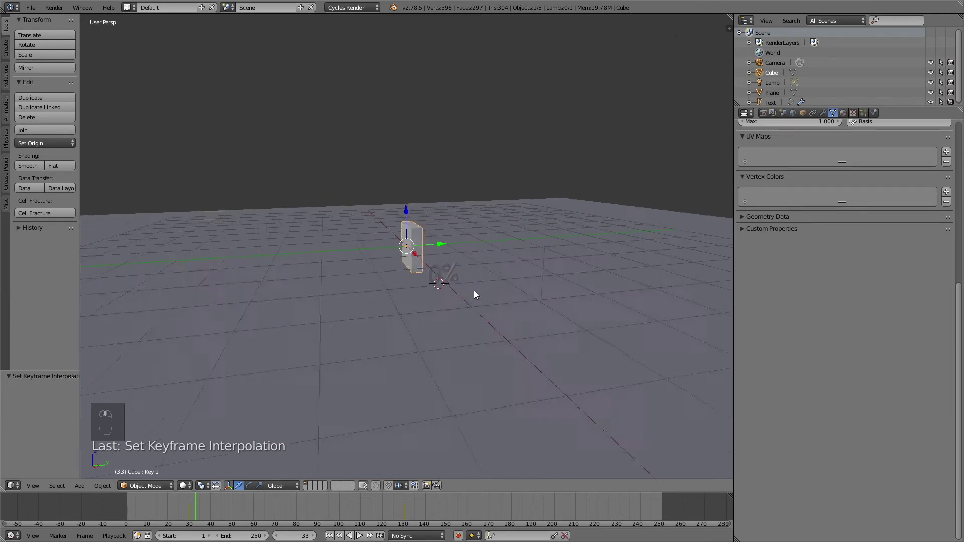
key("alt+a")
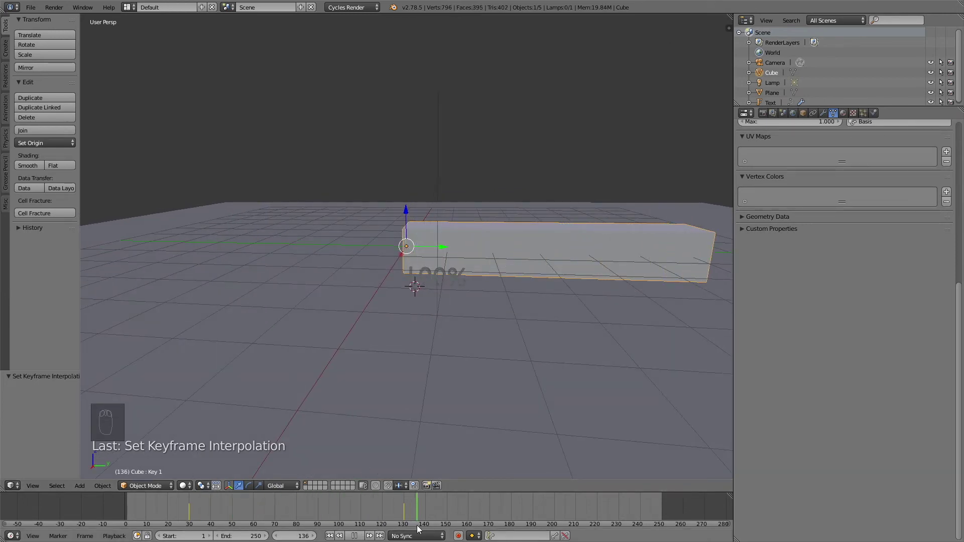
key("alt+a")
Step: Change the lamp above the scene to a Sun with a size of 1
middle_click_drag(476, 256, 487, 143)
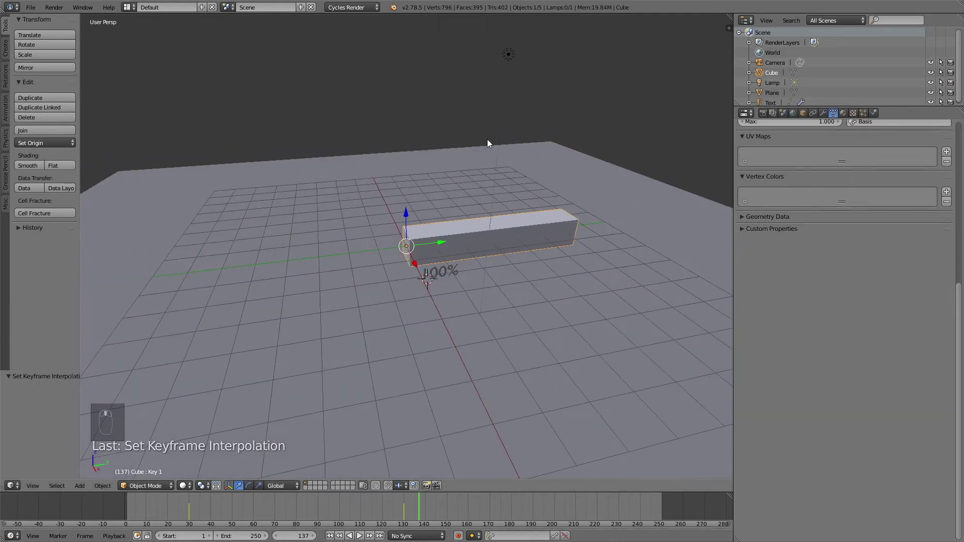
right_click(543, 150)
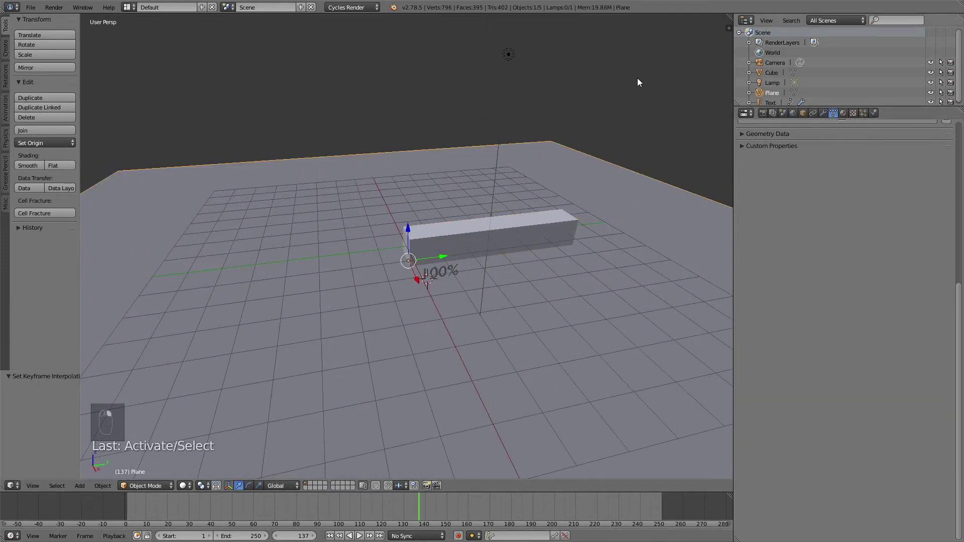
right_click(509, 52)
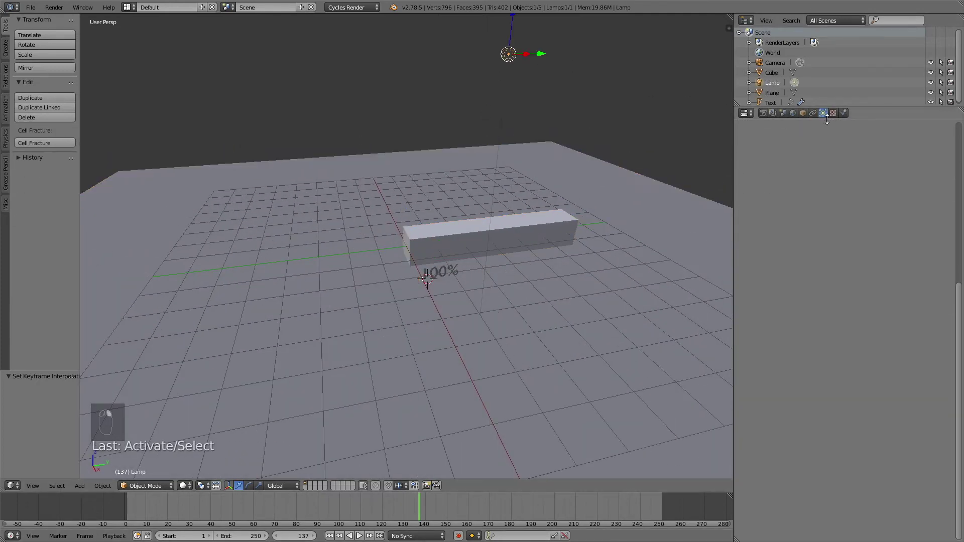
left_click(804, 201)
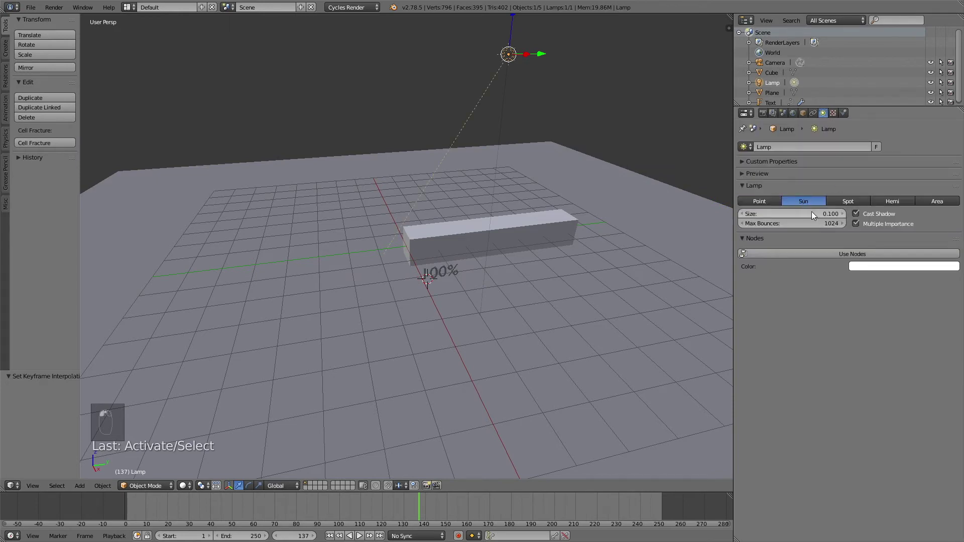
left_click(811, 211)
type("1")
key("Return")
Step: Enable nodes for the sun lamp and set its emission strength to 7
left_click(843, 254)
left_click(872, 282)
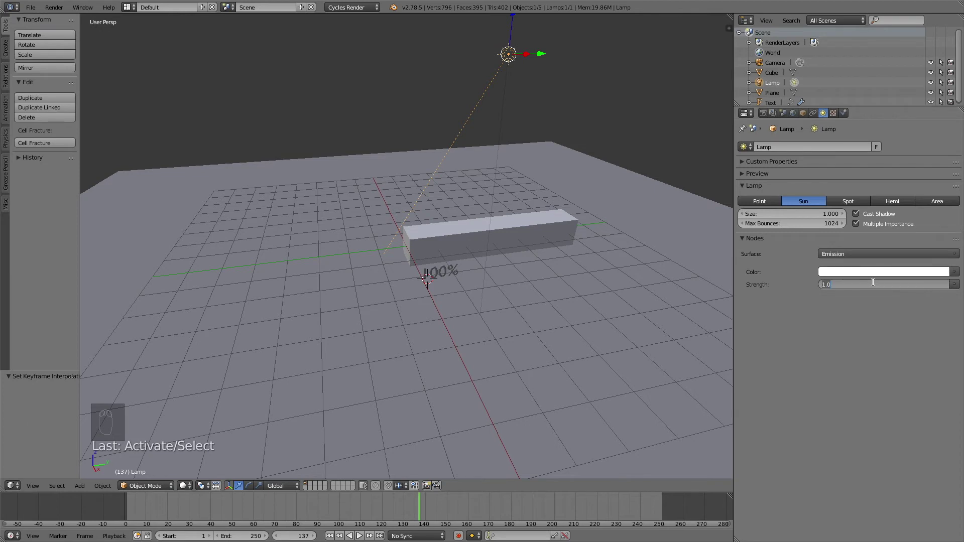
type("7")
key("Return")
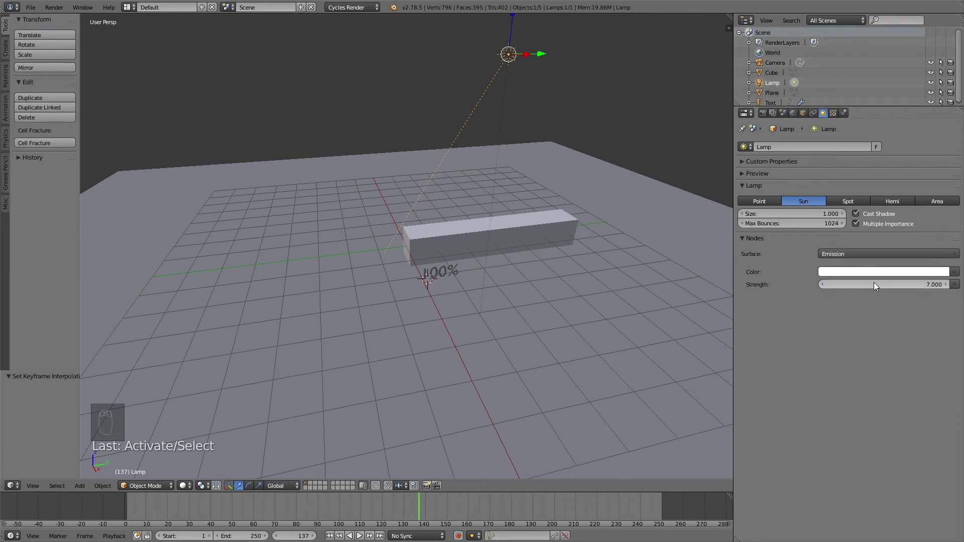
Step: Tint the sun lamp's emission a warm off-white and move the lamp about 6.2, 3.0 and 2.2 units in X, Y and Z
left_click(850, 272)
left_click(894, 165)
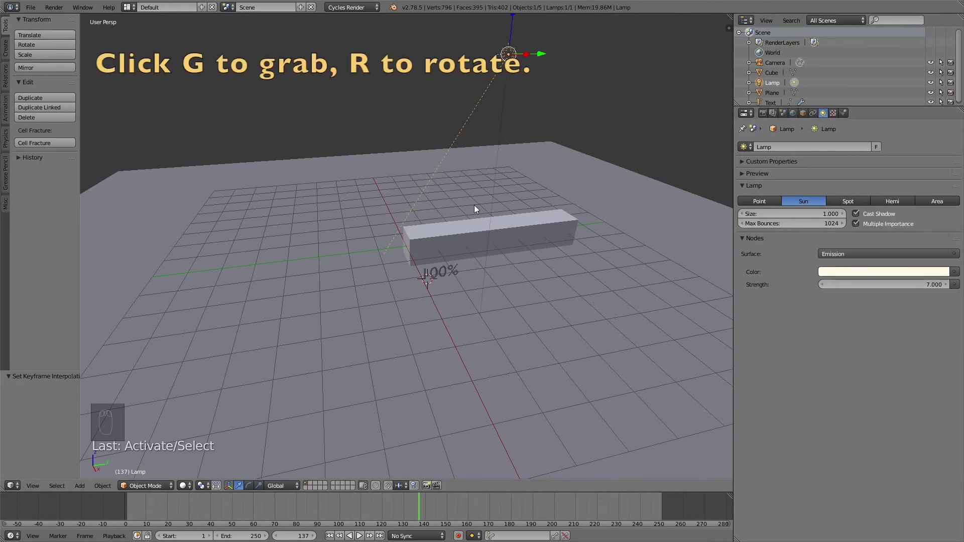
middle_click_drag(474, 205, 580, 204)
key("g")
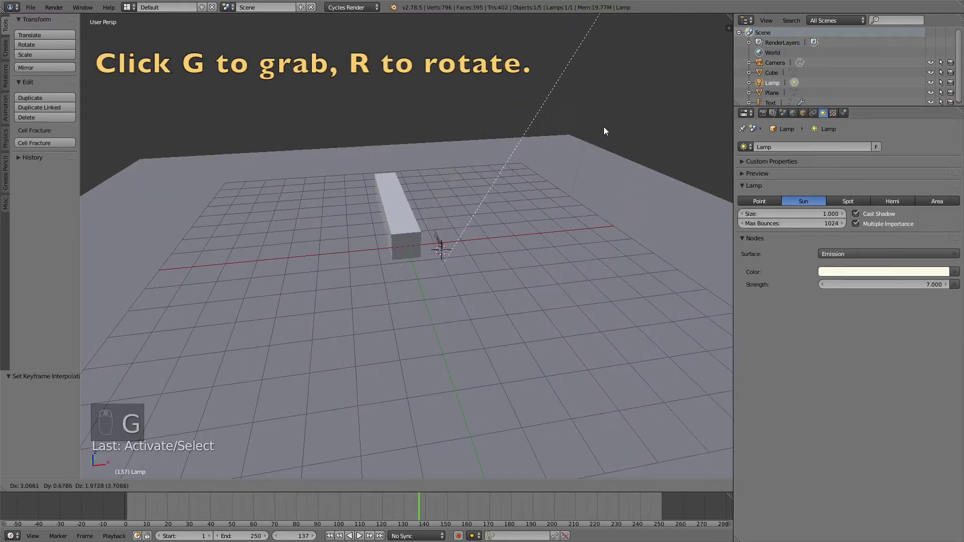
left_click(582, 134)
scroll(558, 140, "down", 4)
middle_click_drag(540, 143, 538, 155)
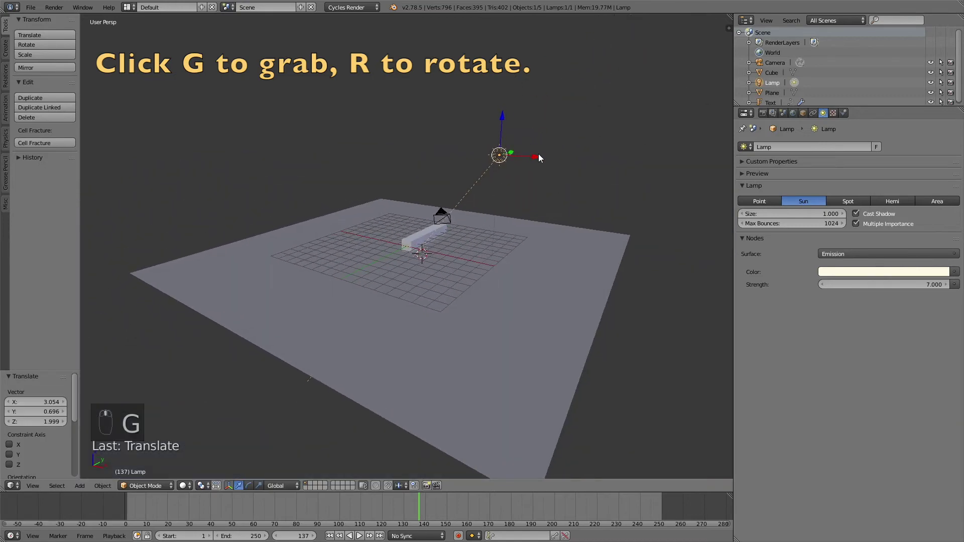
key("g")
left_click(592, 149)
Step: Rotate the sun lamp by about 17° and, from another viewing angle, by about 4.5° to aim it at the bar
key("r")
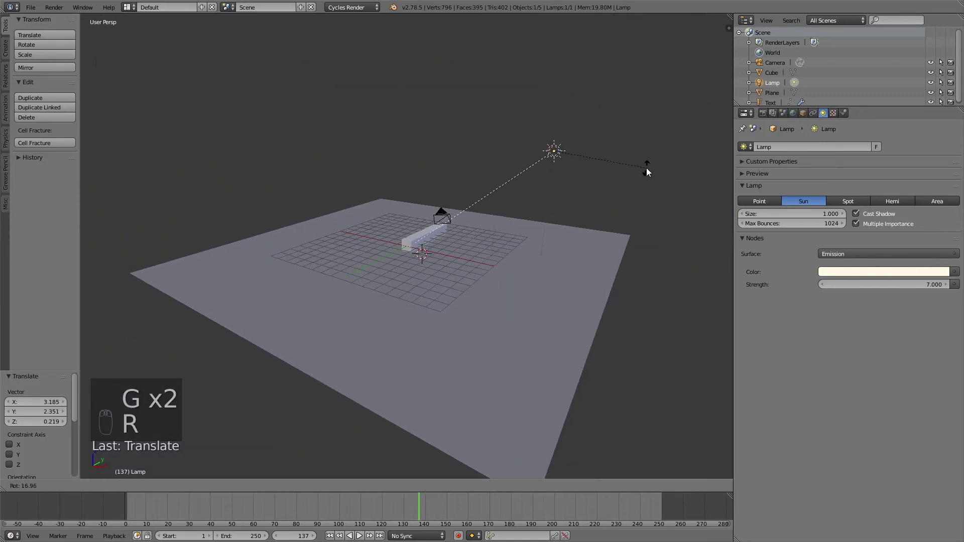
left_click(646, 167)
scroll(582, 209, "up", 3)
middle_click_drag(598, 207, 631, 164)
key("r")
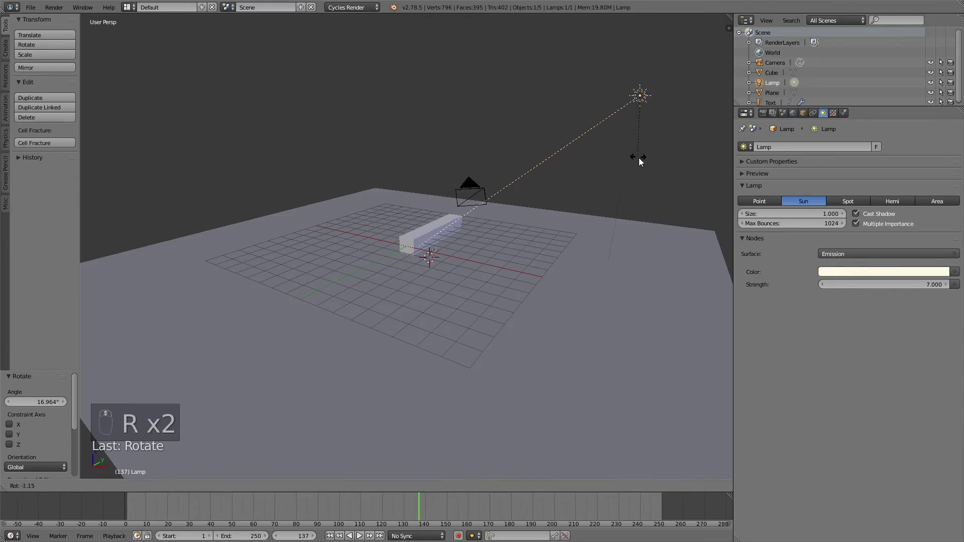
left_click(629, 155)
Step: Switch the viewport to rendered shading and frame the bar and percentage text from the front
scroll(517, 211, "up", 3)
key("shift+z")
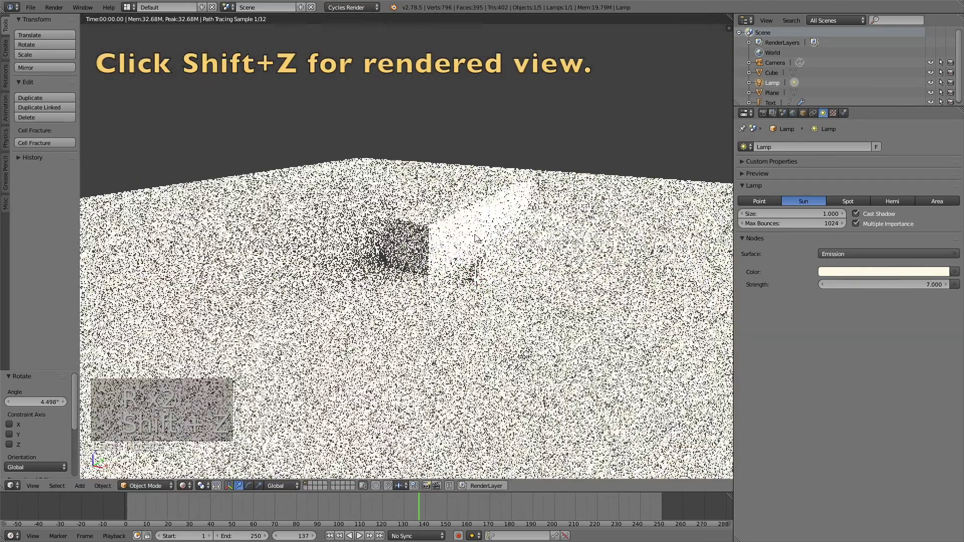
middle_click_drag(533, 215, 540, 249)
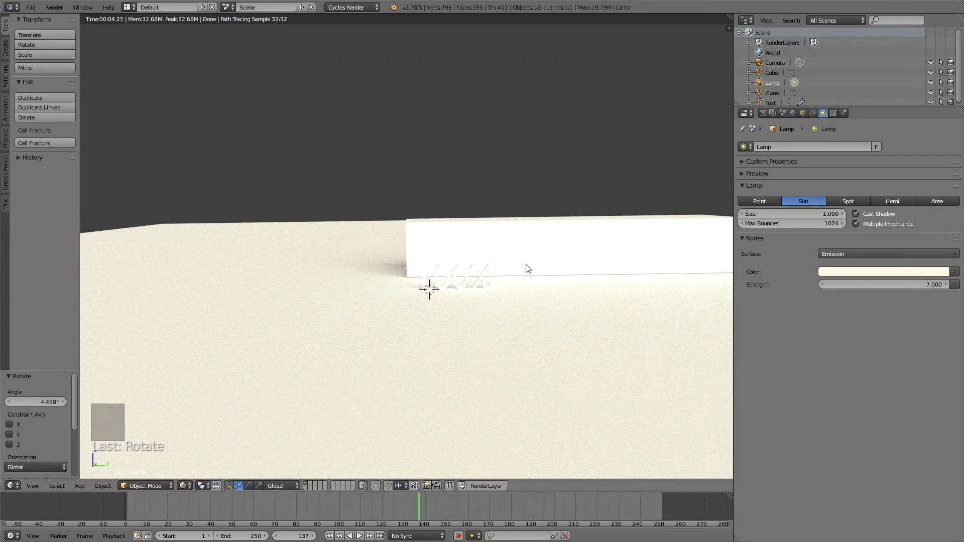
scroll(527, 269, "down", 2)
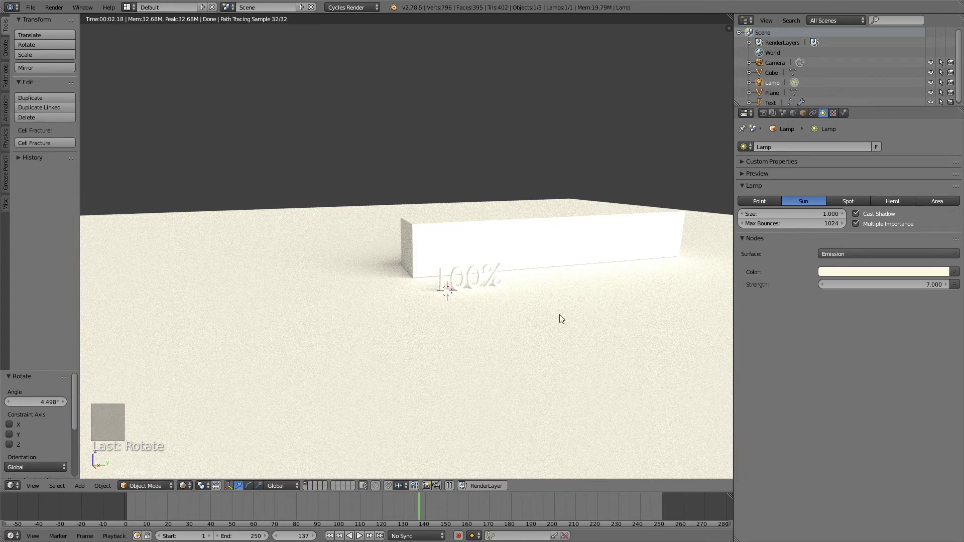
Step: Add a new material to the floor plane and darken its diffuse color to grey, RGB 0.133
right_click(353, 211)
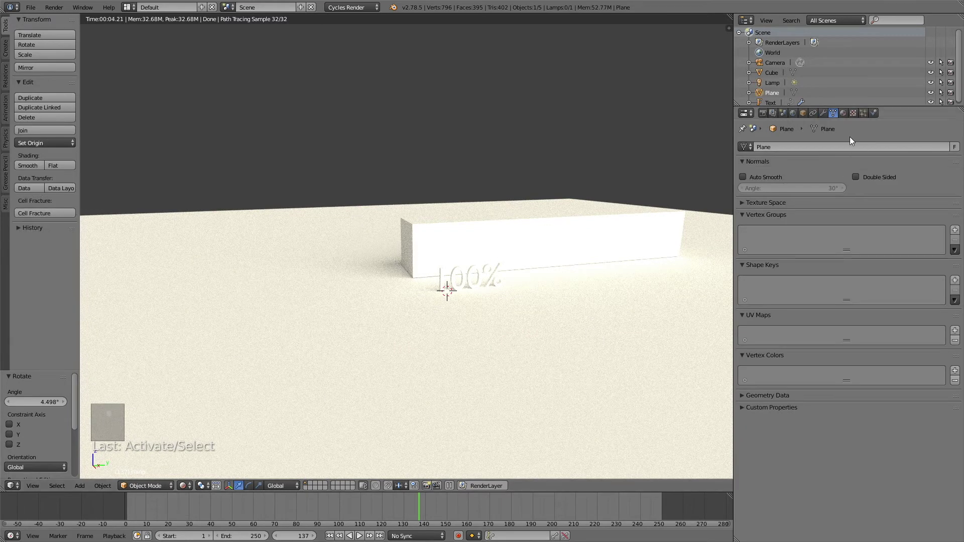
left_click(779, 179)
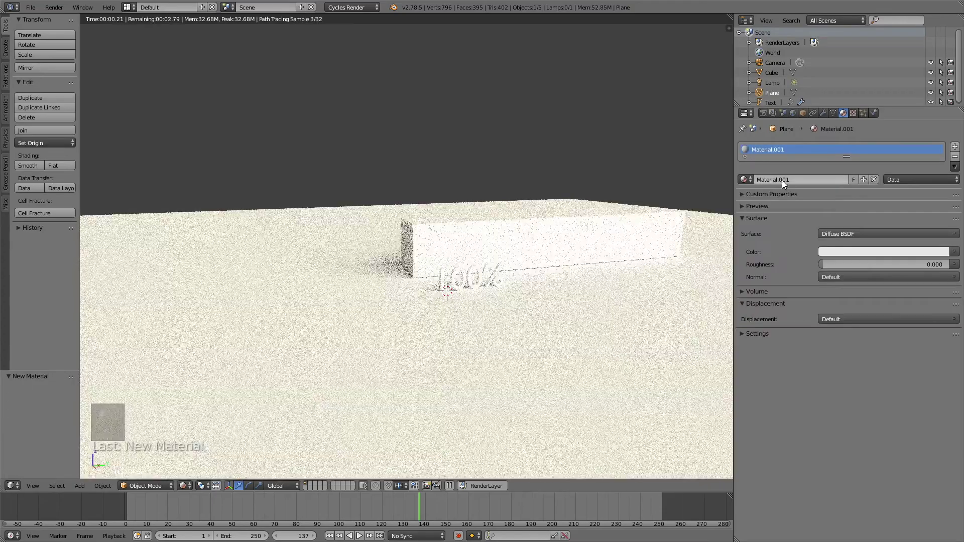
left_click(877, 251)
mouse_move(942, 166)
left_mouse_down()
mouse_move(941, 176)
mouse_move(941, 151)
left_mouse_up()
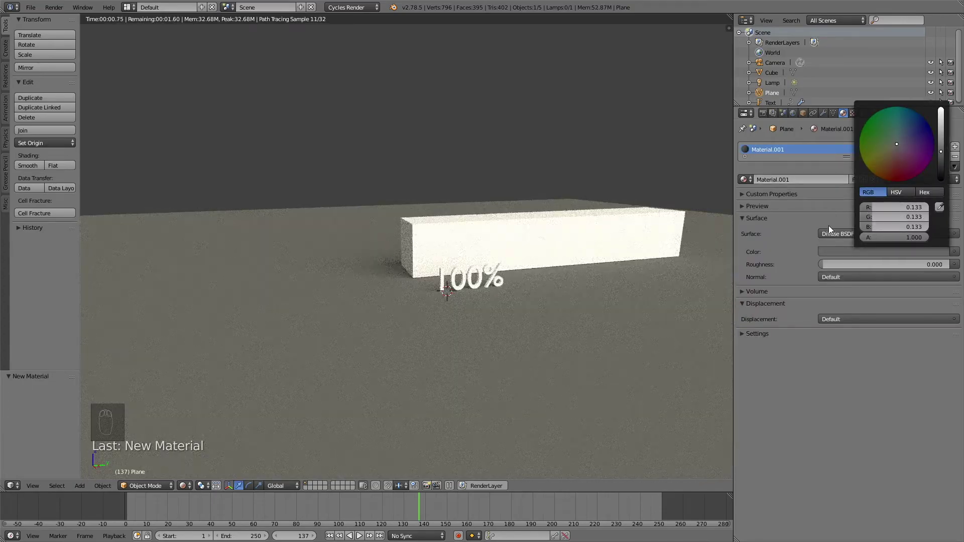
Step: Change the floor plane's surface shader to Glossy BSDF with a roughness of 0.146
left_click(830, 231)
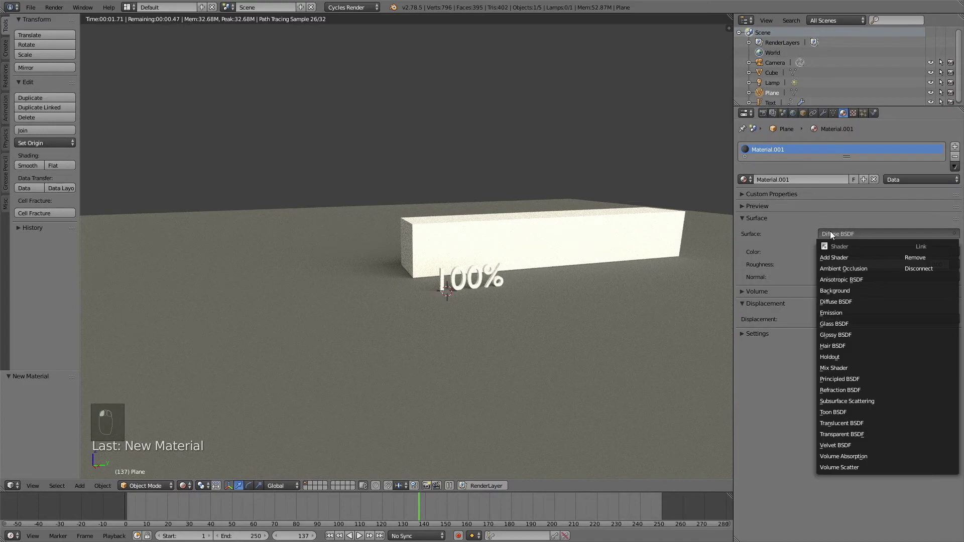
left_click(837, 334)
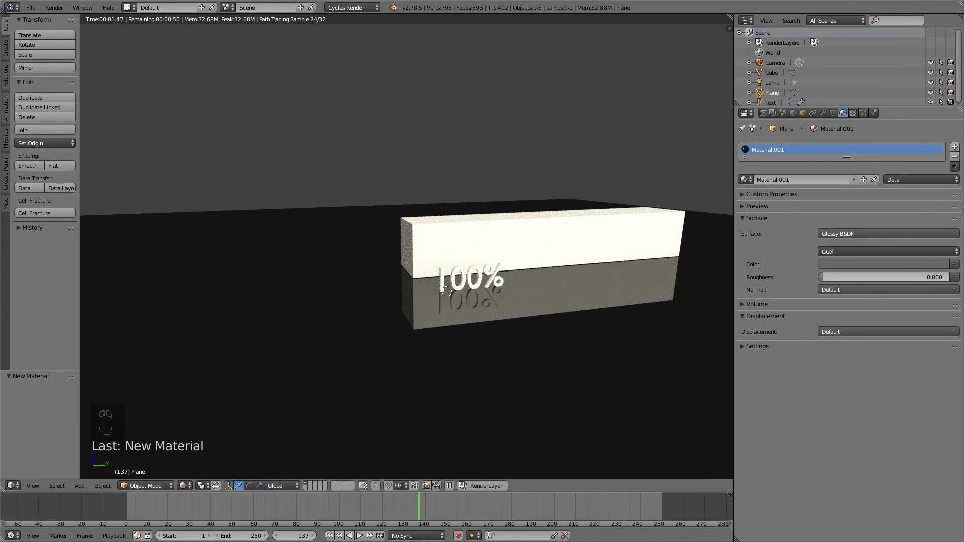
left_click_drag(883, 277, 907, 276)
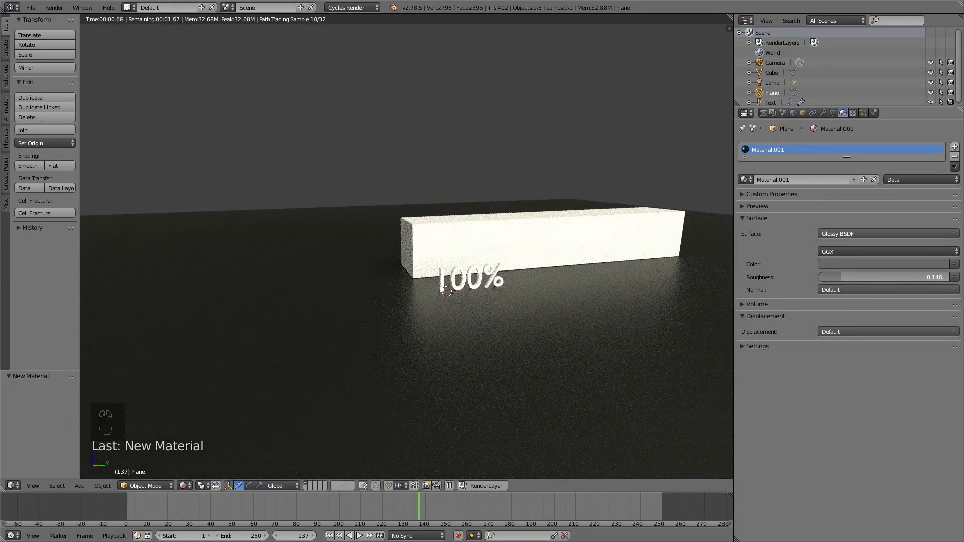
Step: Enable nodes for the bar's material and set its diffuse color to blue, RGB 0.057, 0.158, 0.800
middle_click_drag(529, 254, 524, 250)
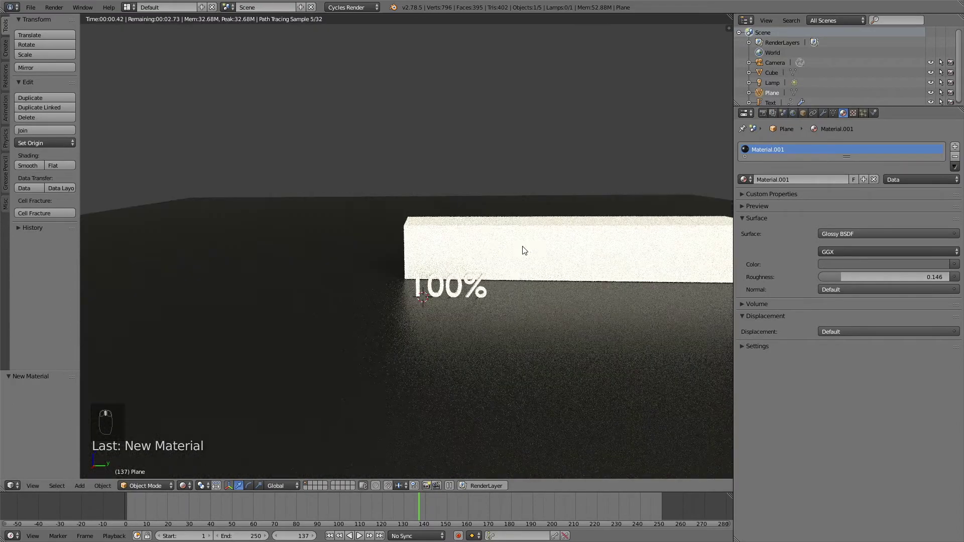
right_click(490, 238)
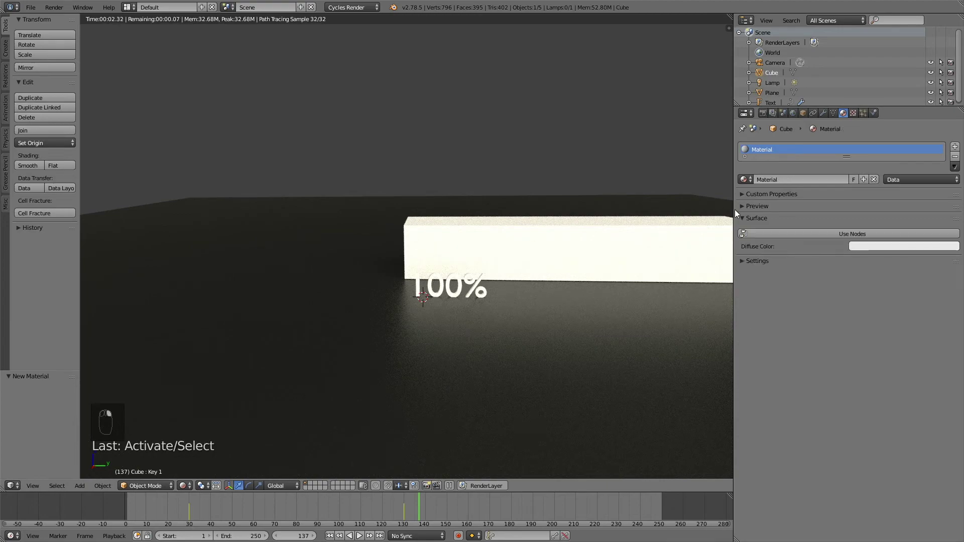
left_click(842, 252)
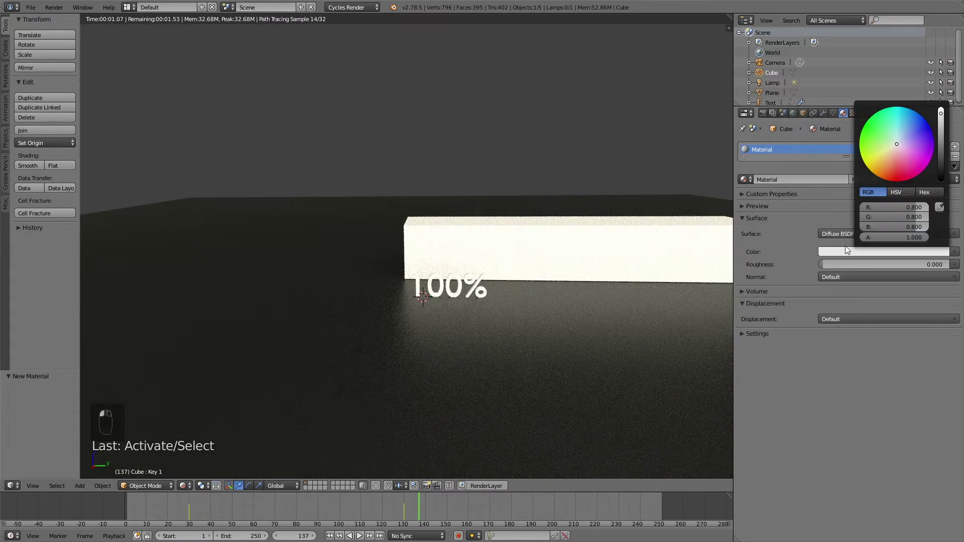
left_click(918, 126)
left_click_drag(918, 126, 915, 125)
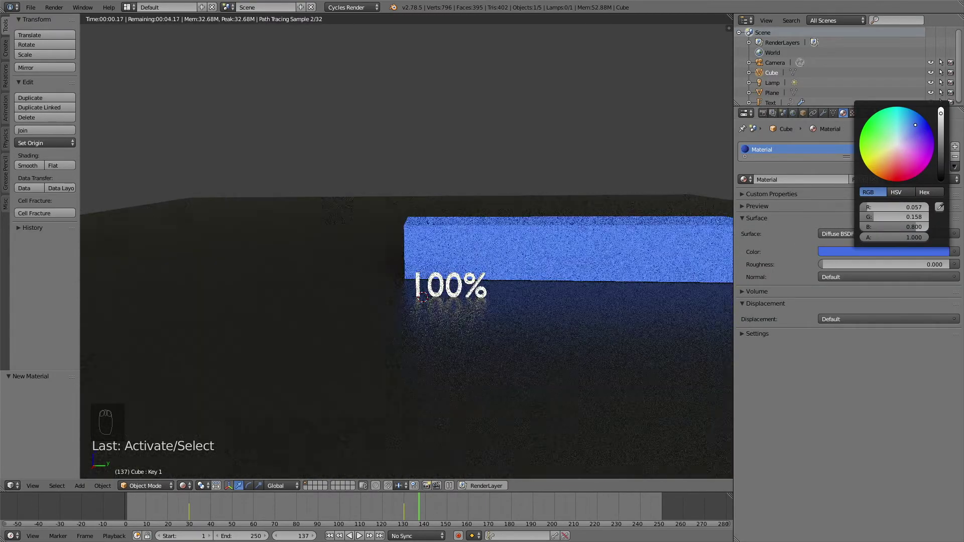
Step: Scale the percentage text up by a factor of about 1.414
right_click(460, 280)
key("s")
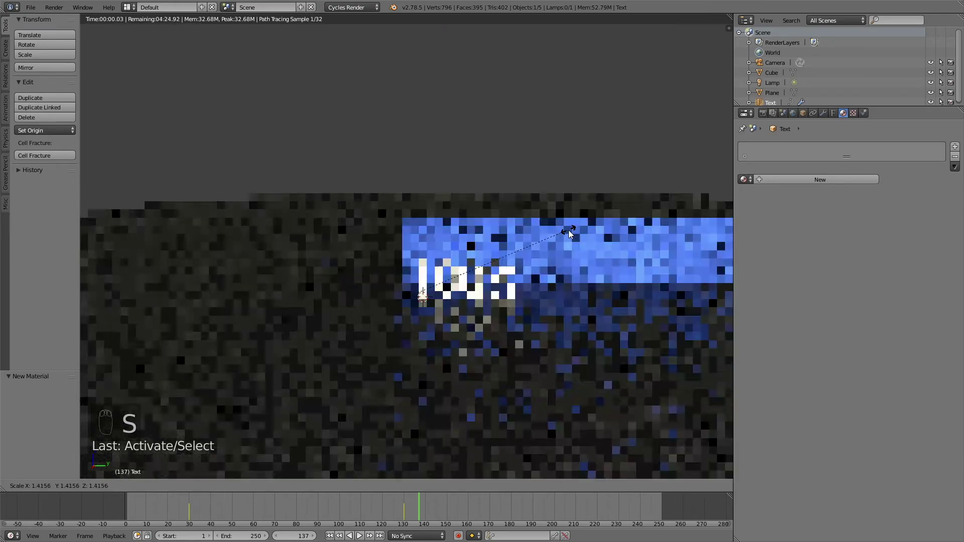
left_click(544, 271)
Step: Play the animation in solid shading to check the counting, and set the scene's end frame to 150
left_click_drag(419, 507, 272, 514)
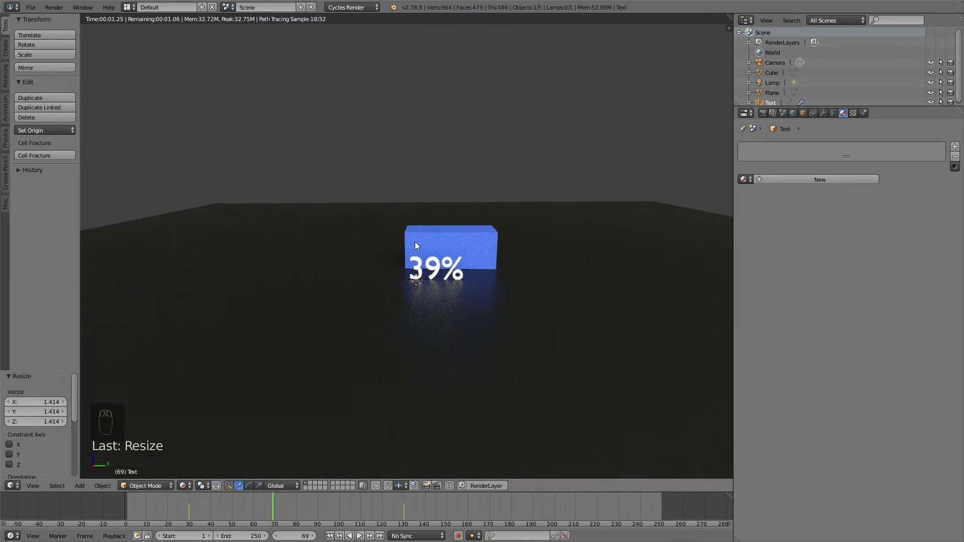
key("shift+z")
left_click_drag(243, 520, 173, 510)
left_click(359, 535)
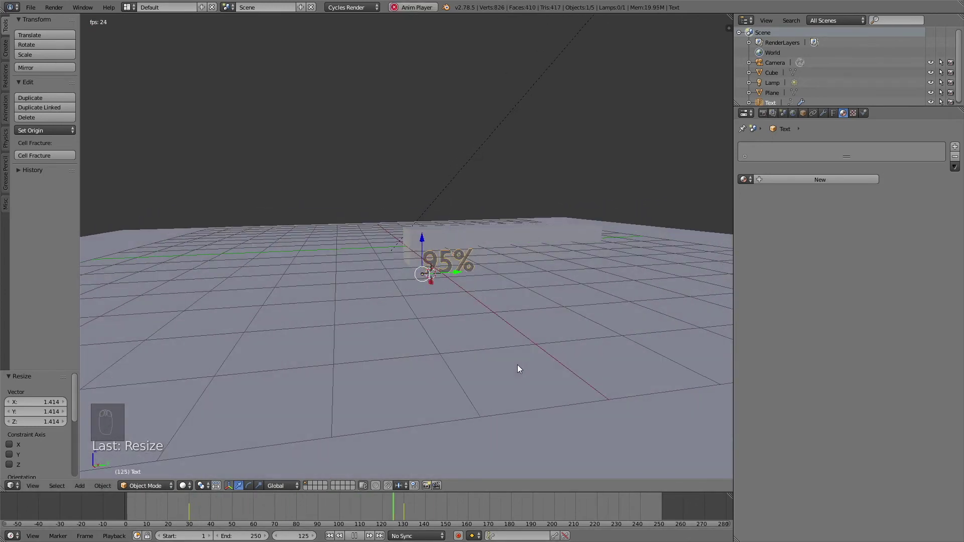
left_click(354, 535)
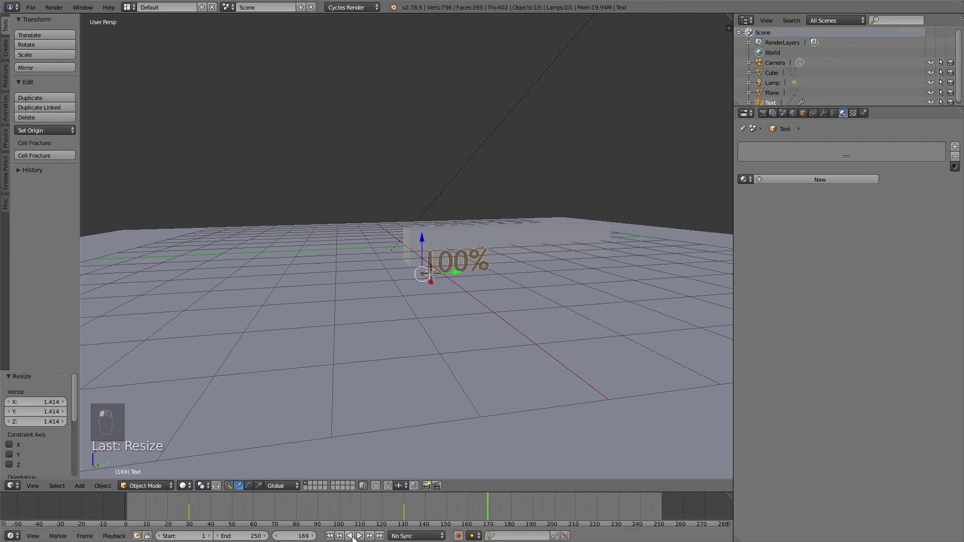
left_click(253, 532)
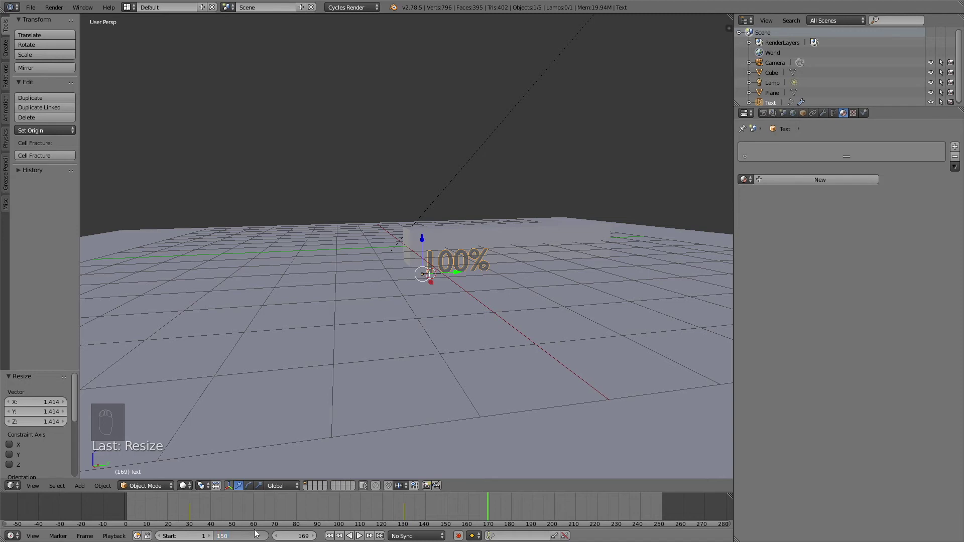
key("Return")
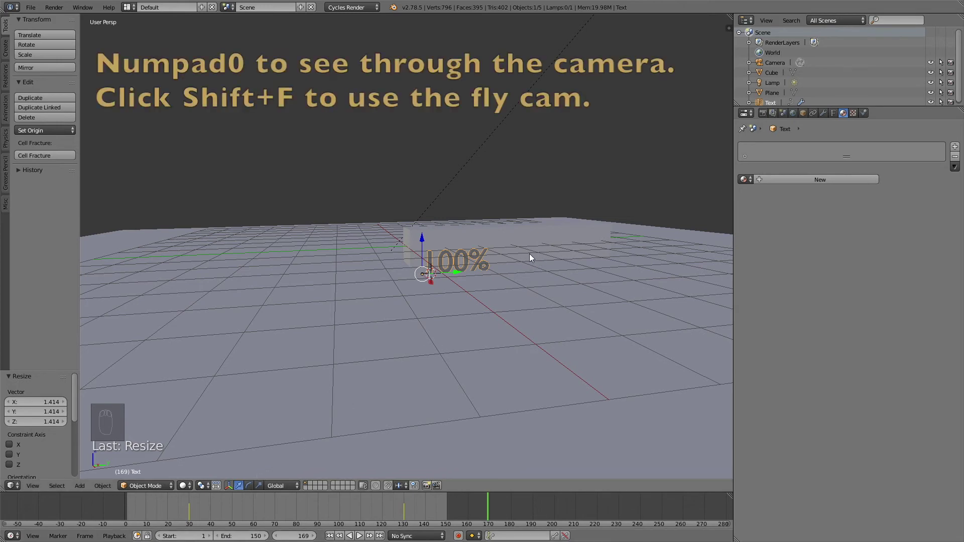
Step: Look through the camera and fly it, with gravity off, to frame the whole bar and percentage text from the front
key("KP_0")
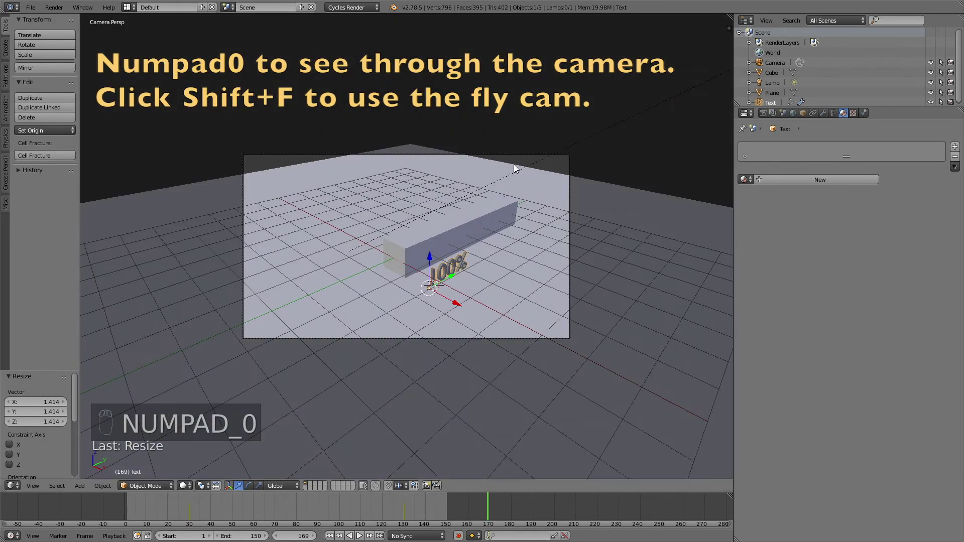
right_click(504, 156)
key("shift+f")
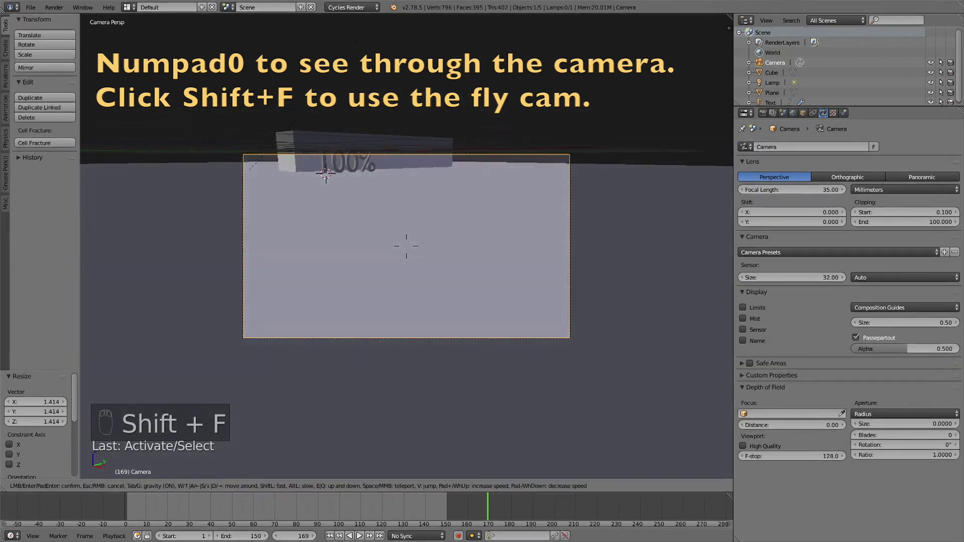
key("Tab")
key("w")
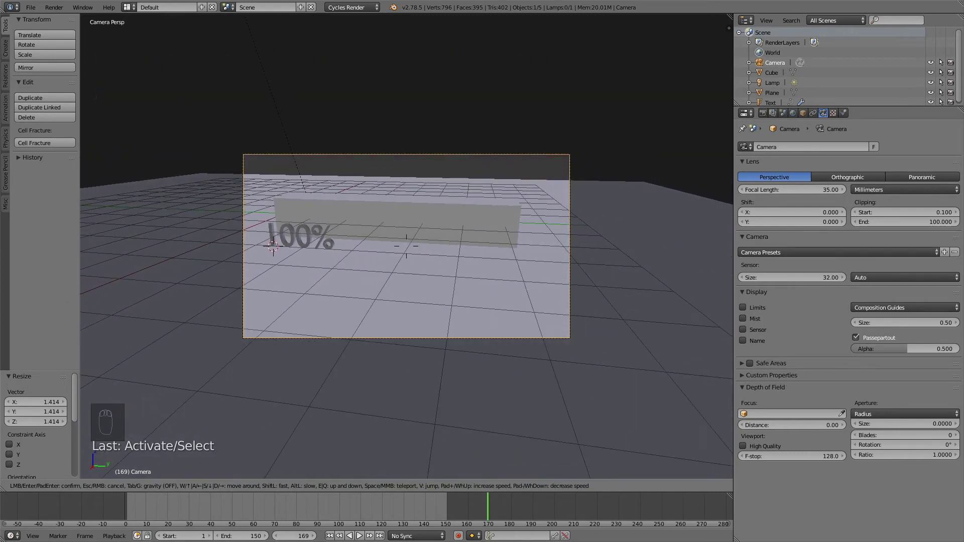
left_click(413, 250)
middle_click_drag(433, 277, 448, 275)
key("KP_0")
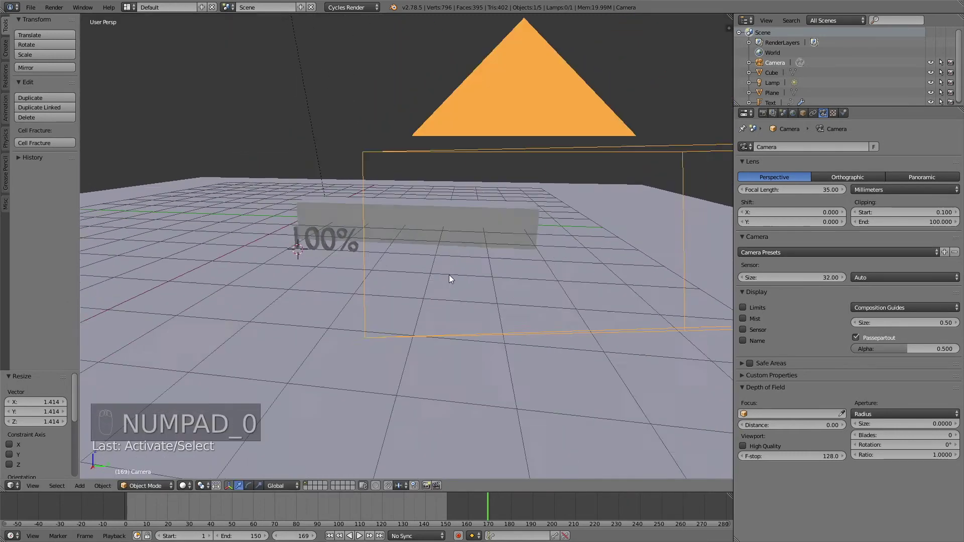
Step: Using a rendered camera preview, scale the percentage text by 0.838, move it 0.325 along Y, and scale it by 1.112
key("shift+z")
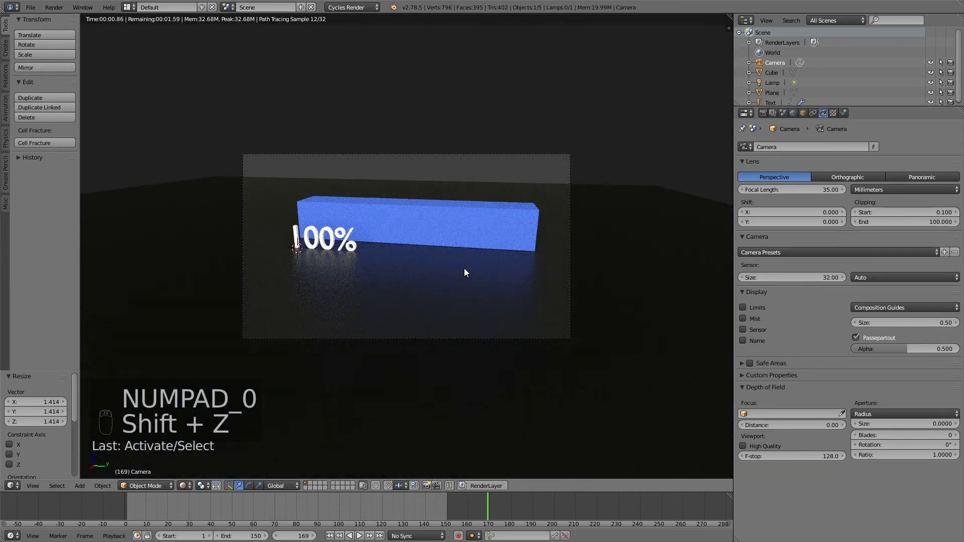
right_click(321, 240)
key("s")
left_click(391, 194)
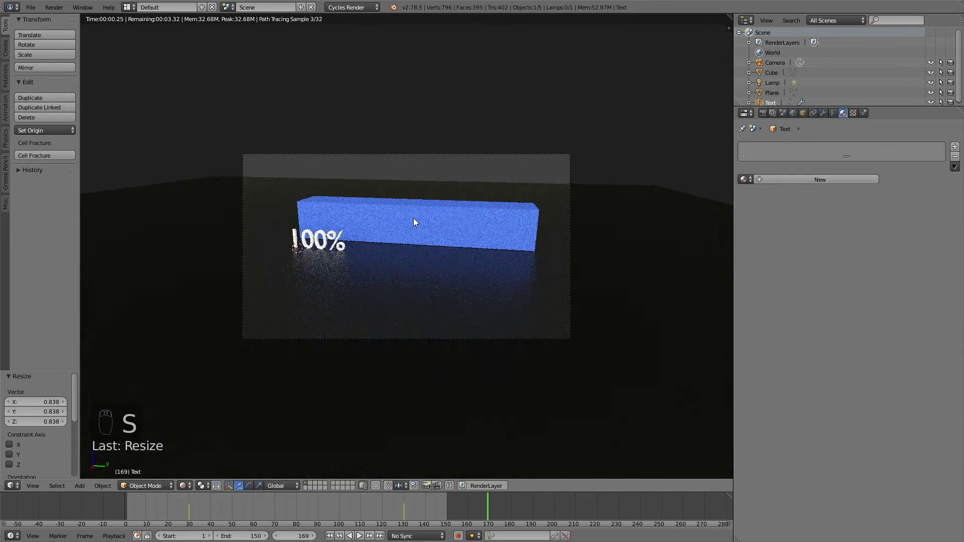
key("g")
left_click(431, 226)
key("s")
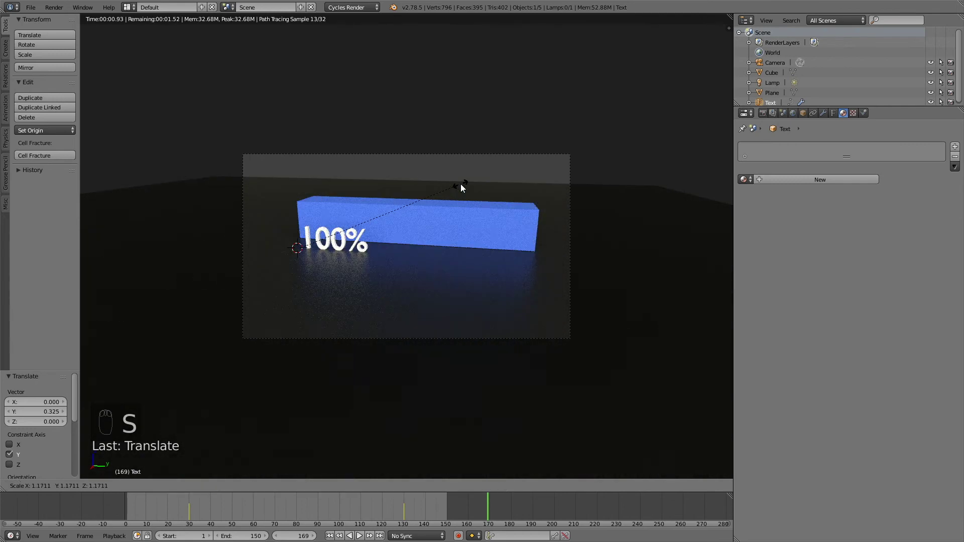
left_click(460, 183)
key("shift+z")
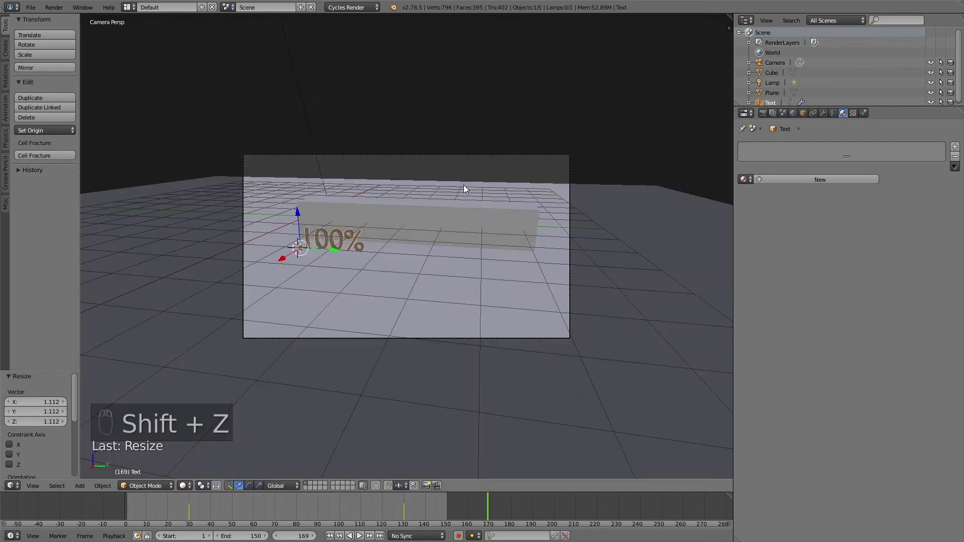
Step: Extrude the floor plane's back edge and adjoining side edge upward by about 6.5 in Z to form walls, and preview them rendered
right_click(487, 180)
key("Tab")
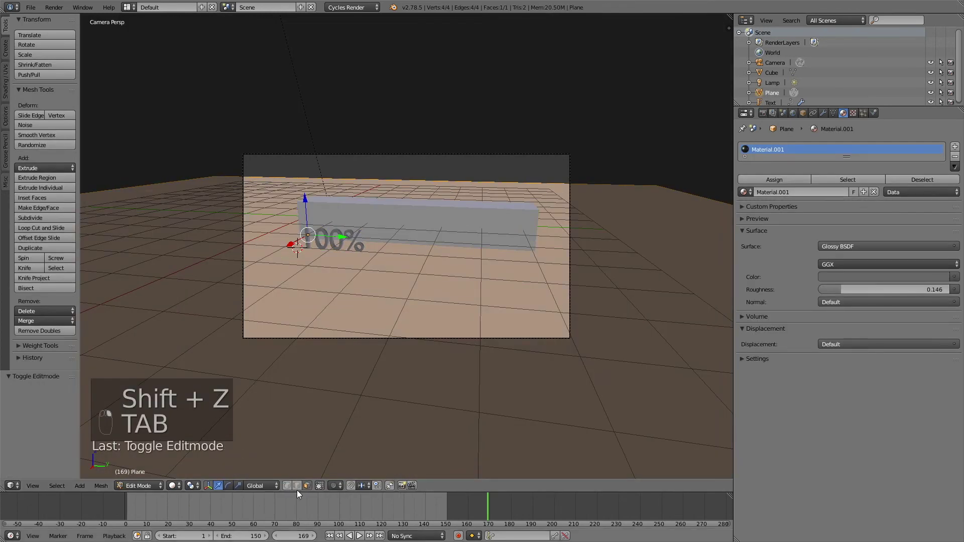
right_click(424, 178)
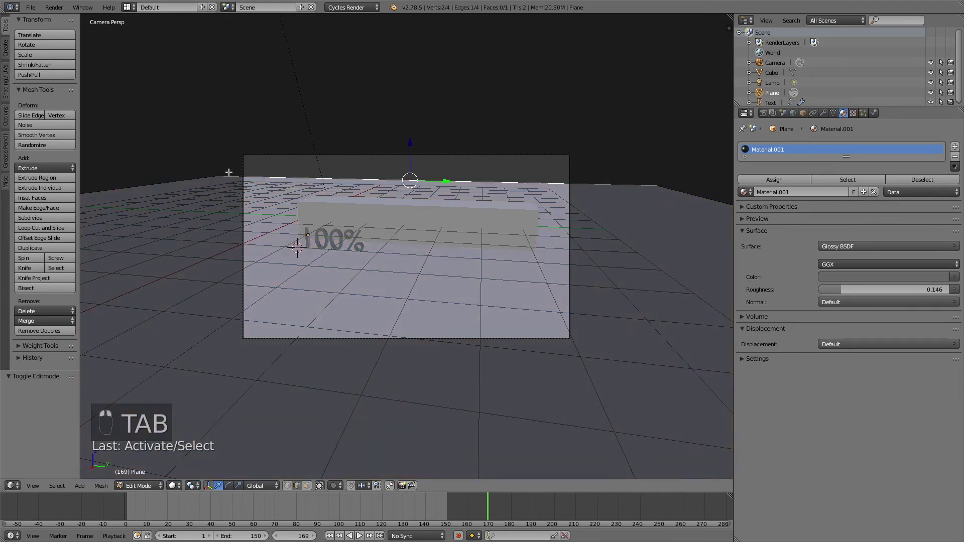
right_click(202, 184, "shift")
key("e")
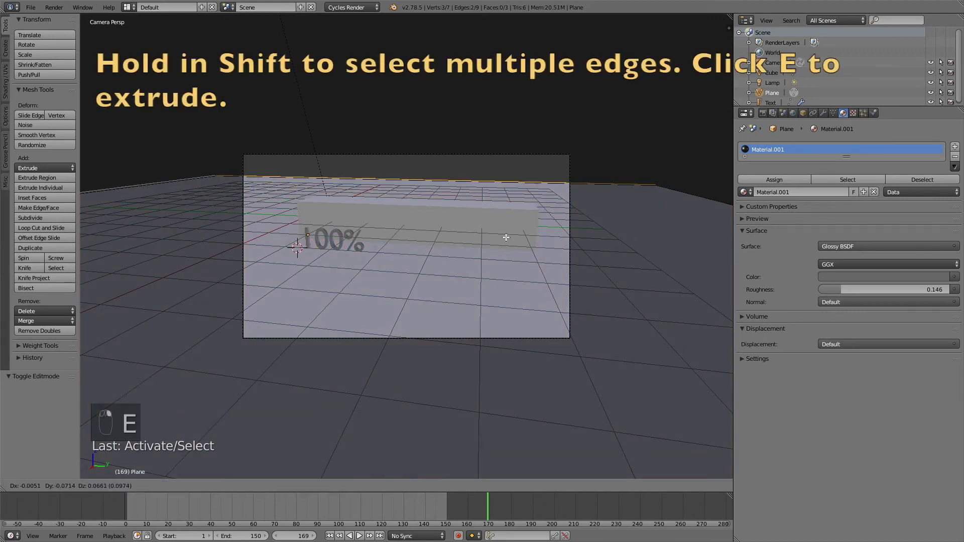
left_click(446, 147)
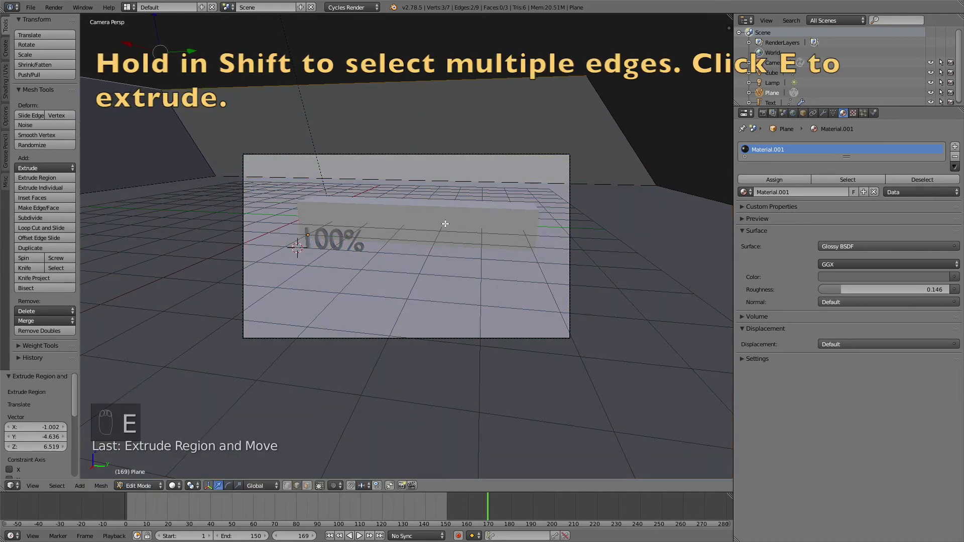
key("shift+z")
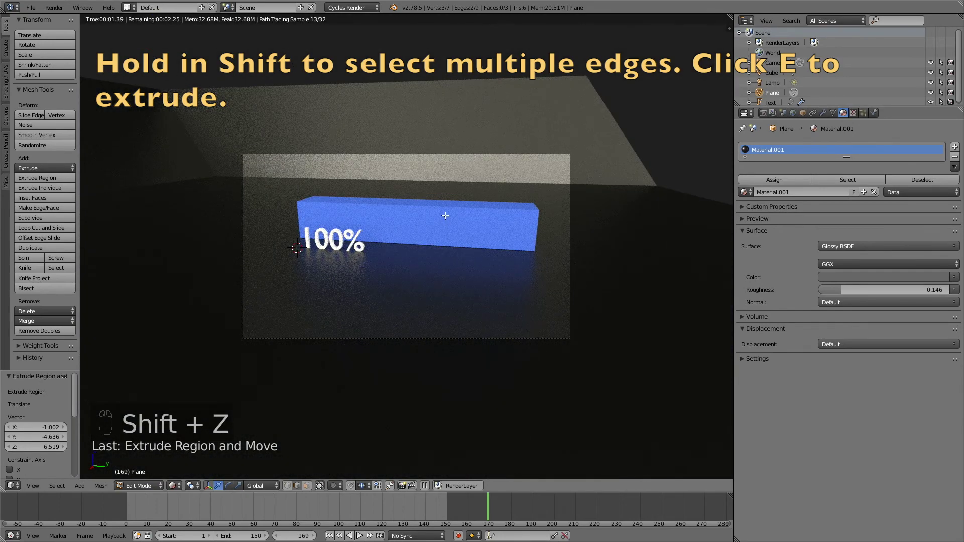
key("g")
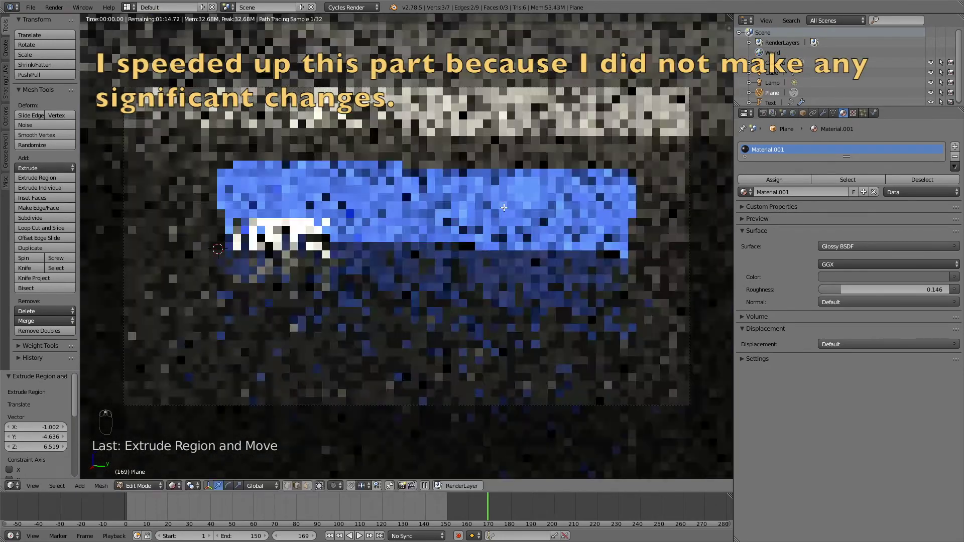
Step: Leave mesh editing and fly the camera to reframe the whole bar and percentage text against the walls
key("shift+z")
middle_click_drag(505, 209, 490, 201)
key("KP_0")
key("shift+z")
key("Tab")
right_click(520, 114)
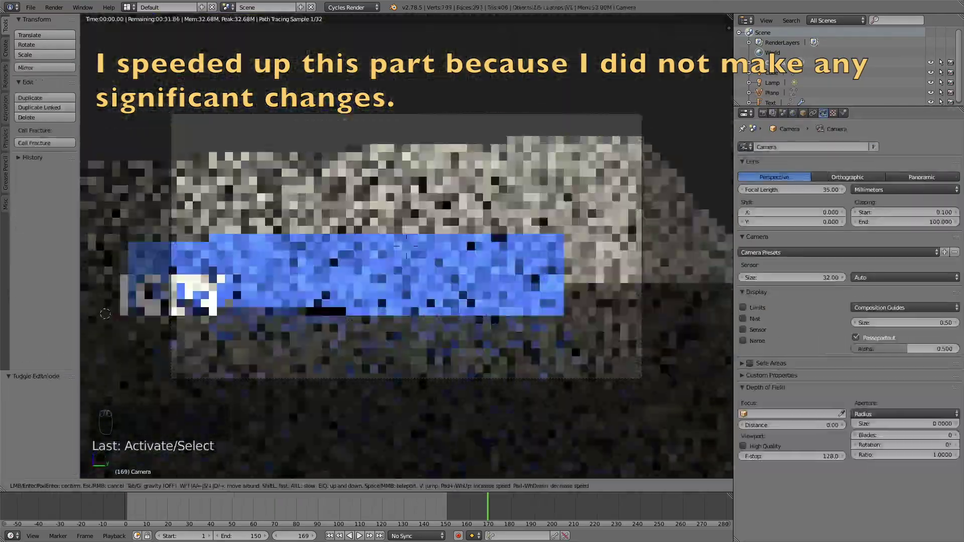
key("shift+f")
key("s")
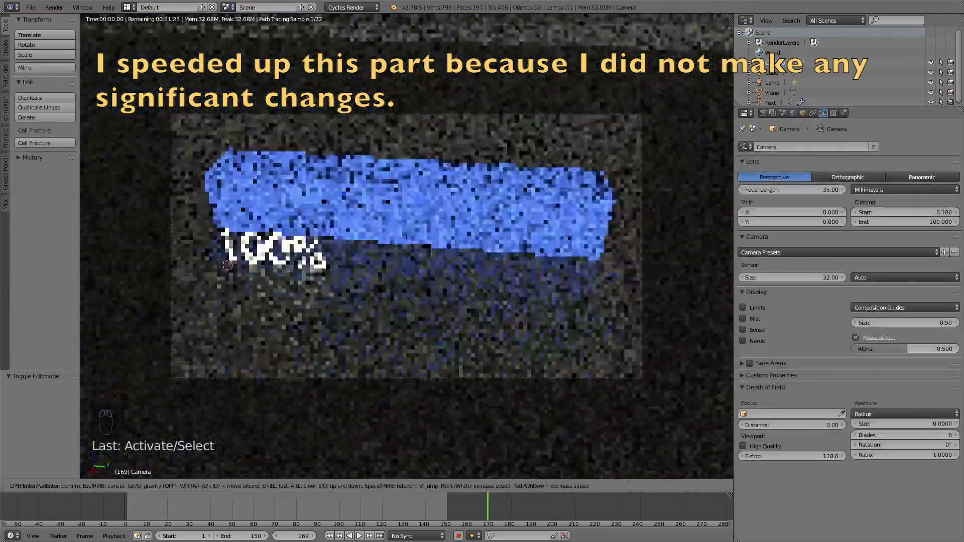
left_click(407, 246)
Step: Set the floor material's glossy roughness to 0.186 and adjust its colour brightness, checking the result by playing the animation
left_click(771, 92)
left_click(842, 113)
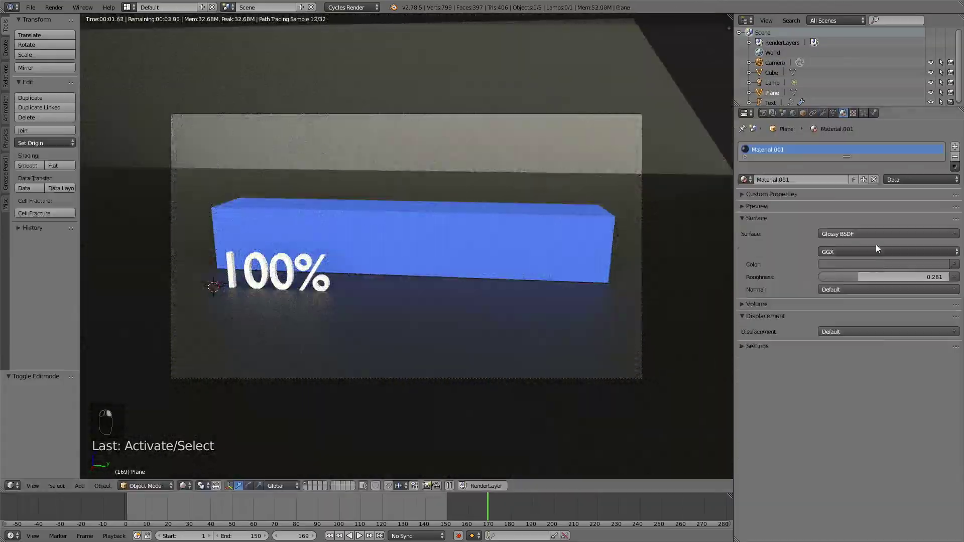
left_click_drag(887, 277, 845, 277)
left_click(884, 264)
left_click_drag(940, 165, 940, 120)
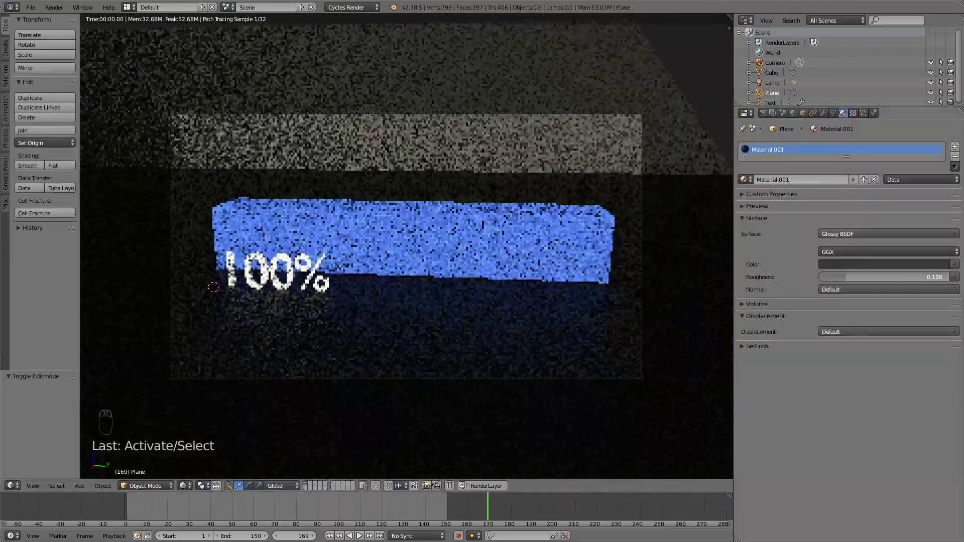
key("alt+a")
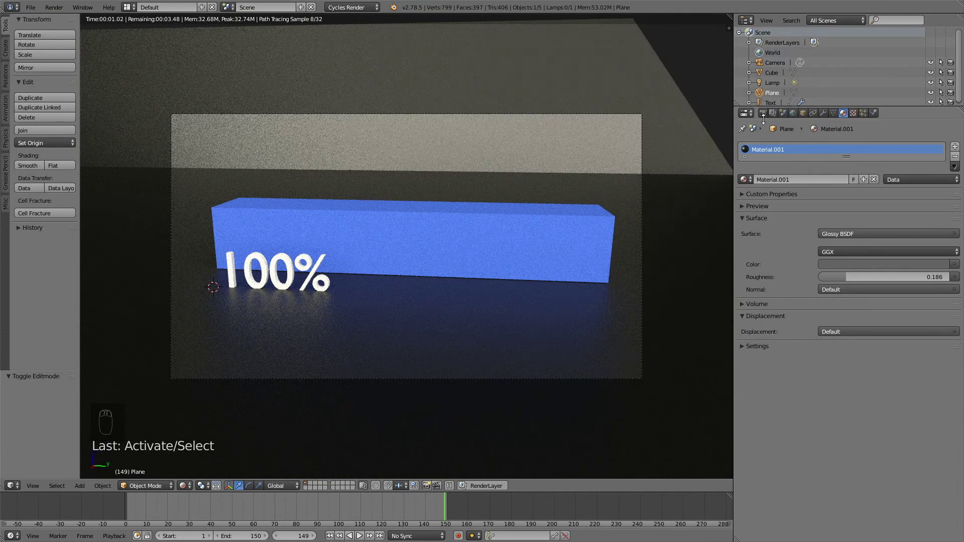
Step: Set the render resolution scale to 100% and the frame rate to 30 fps
left_click(764, 109)
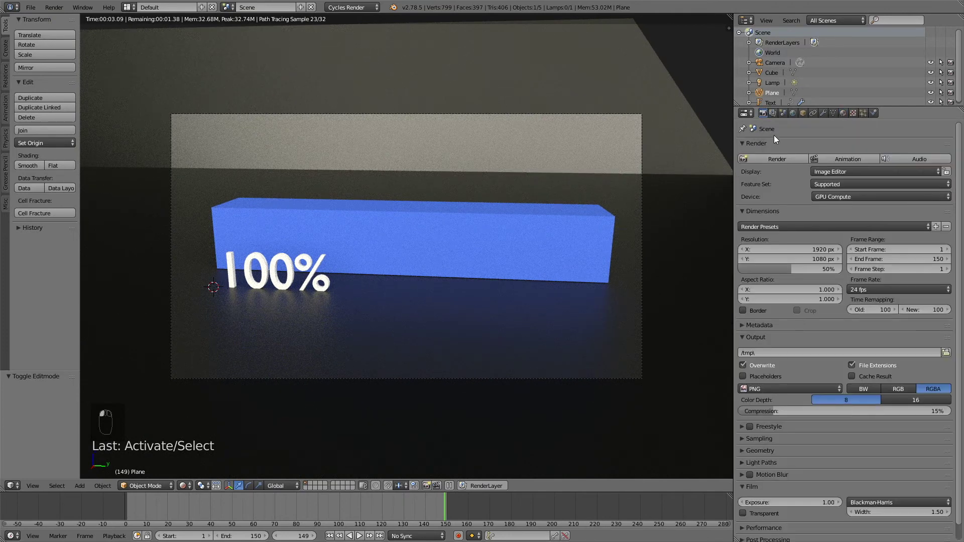
left_click_drag(792, 269, 842, 269)
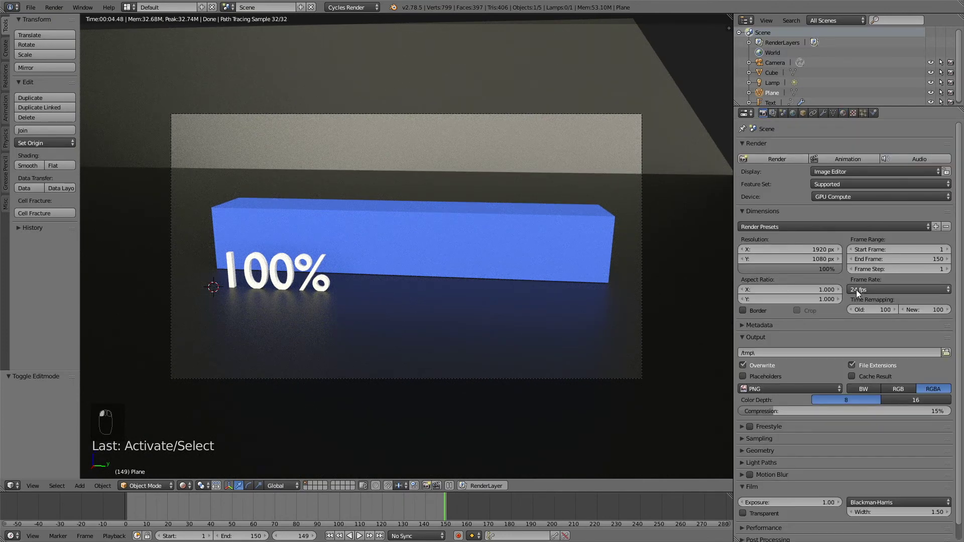
left_click(856, 290)
left_click(865, 342)
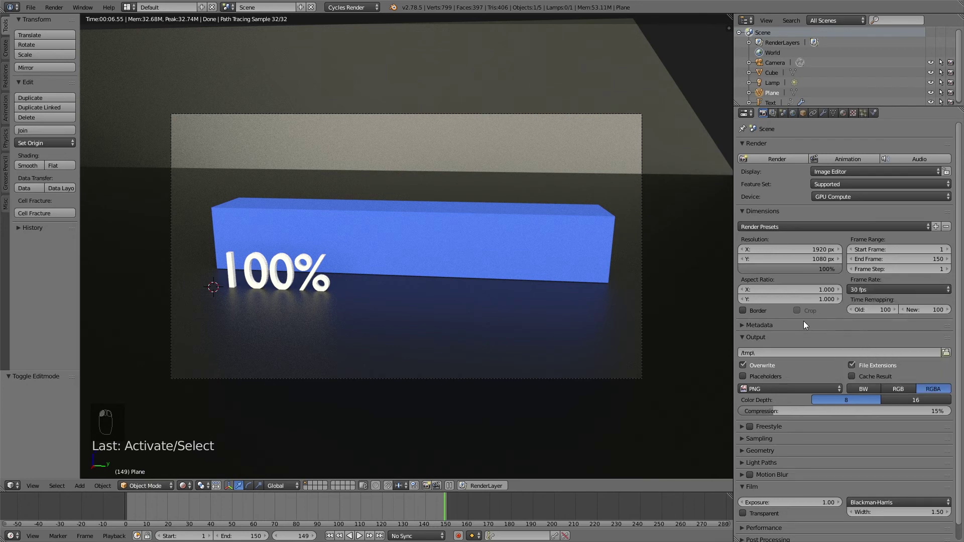
Step: Keep PNG as the output file format and set the render samples to 250
scroll(803, 324, "down", 1)
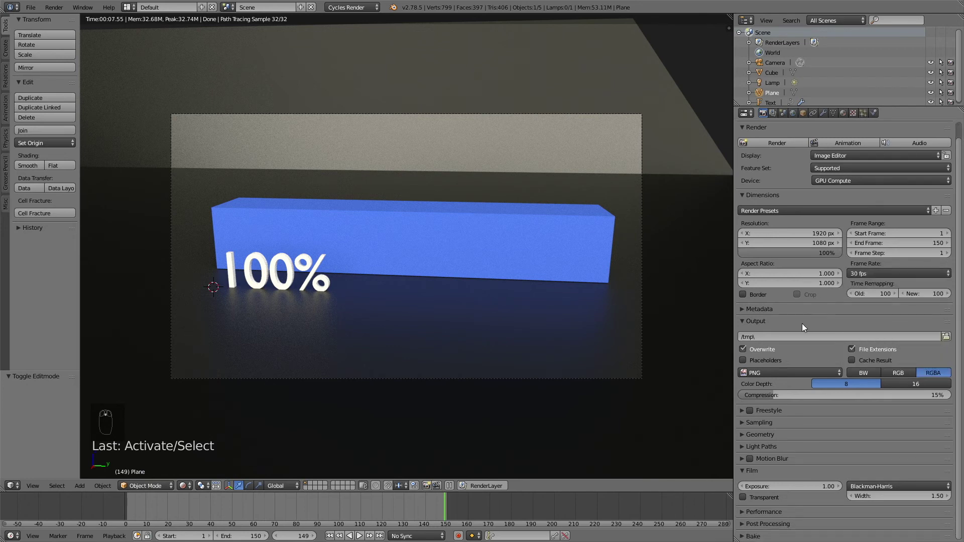
left_click(763, 373)
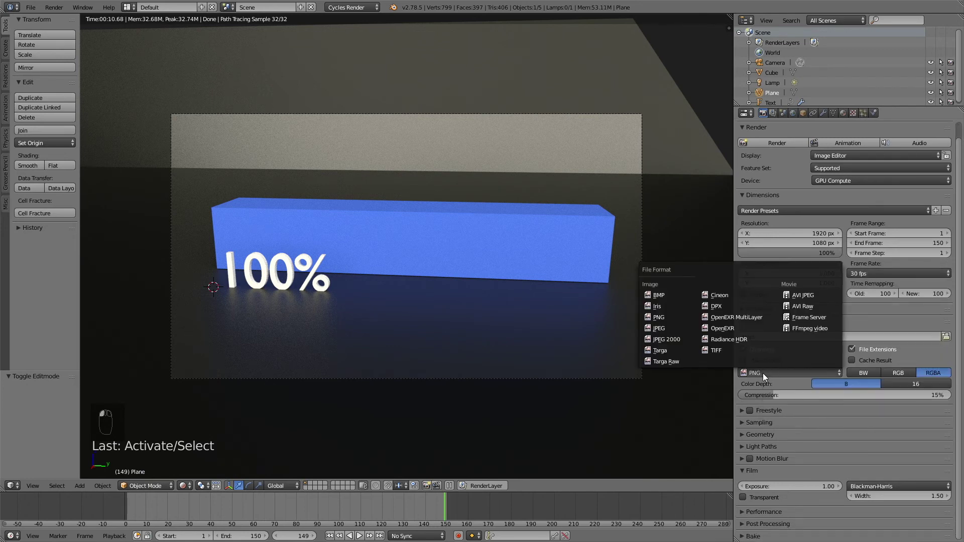
left_click(763, 372)
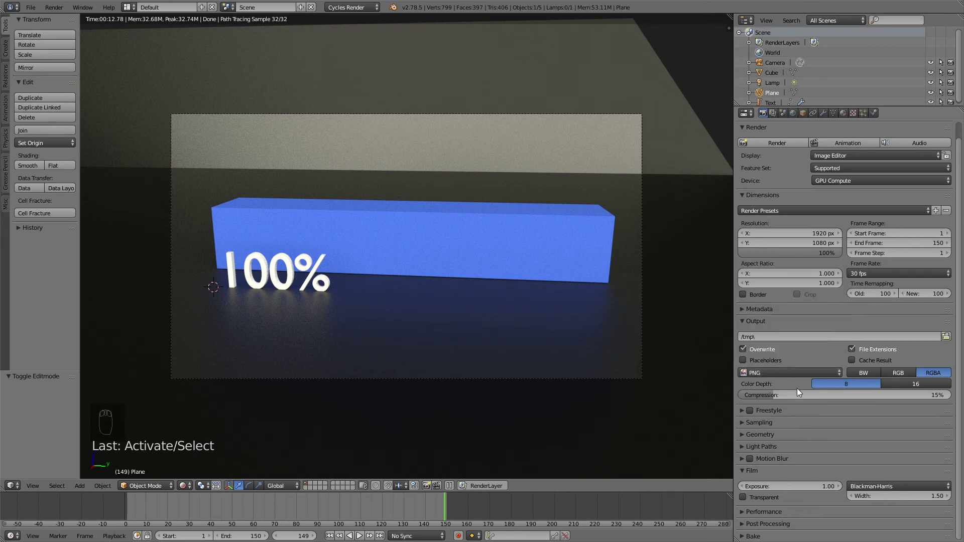
left_click(757, 423)
left_click(878, 473)
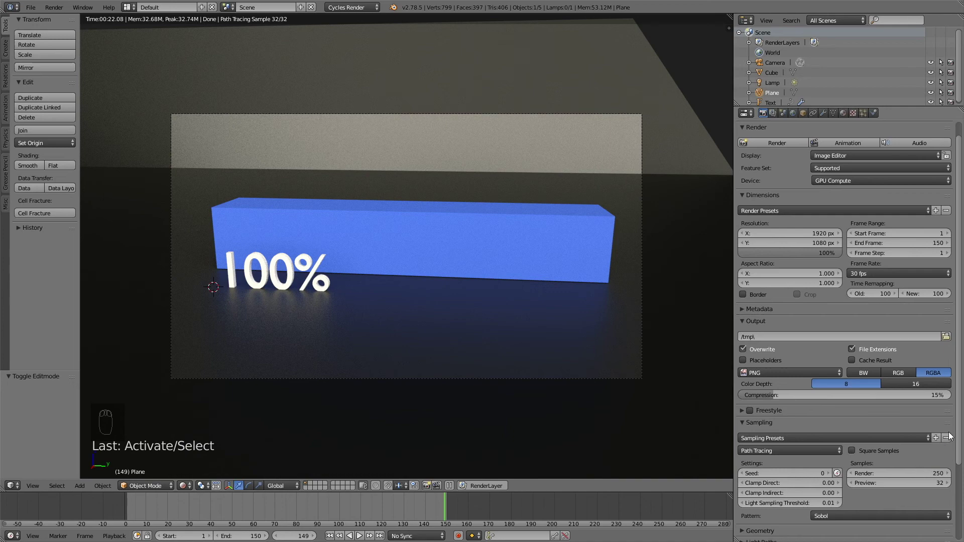
Step: Browse for the render output location, create a folder named loading inside C:\tmp, and open it
left_click_drag(959, 414, 962, 370)
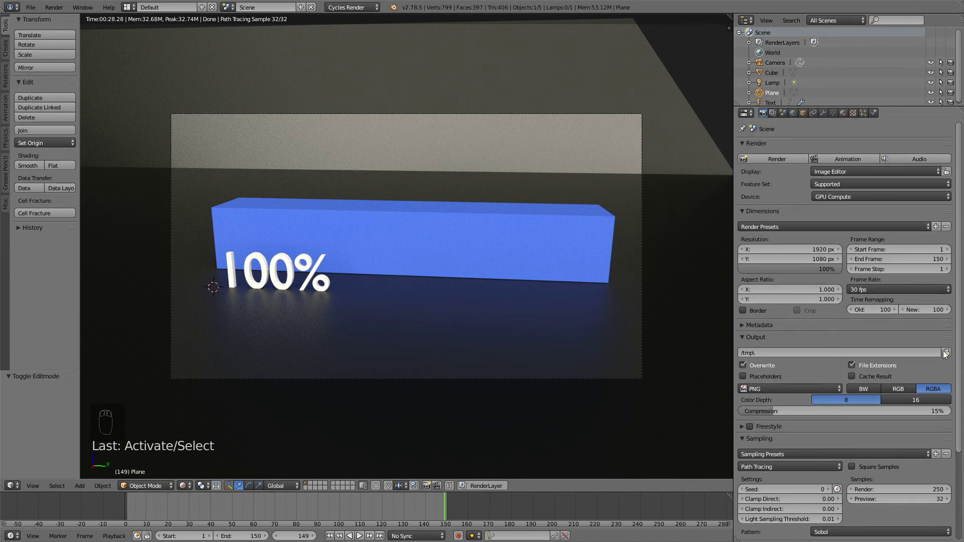
left_click(946, 353)
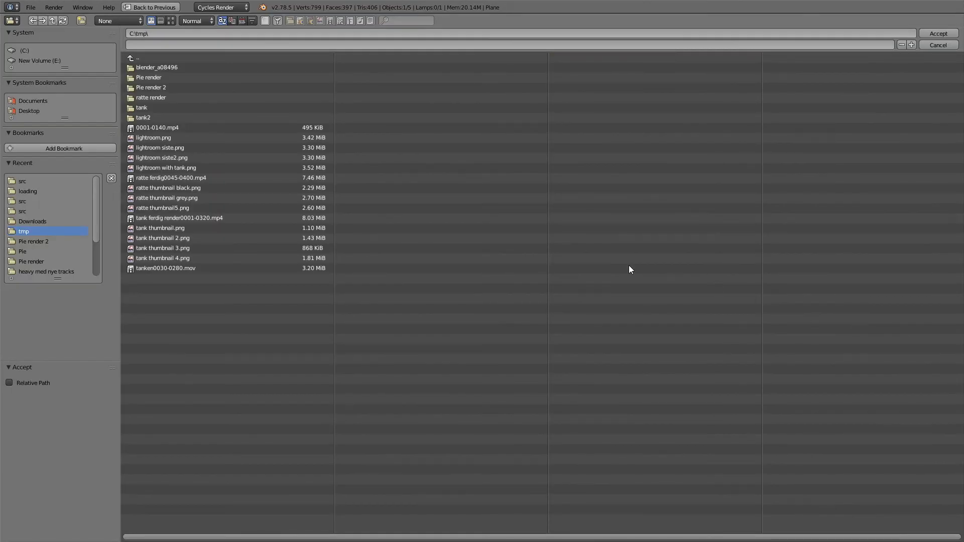
left_click(80, 21)
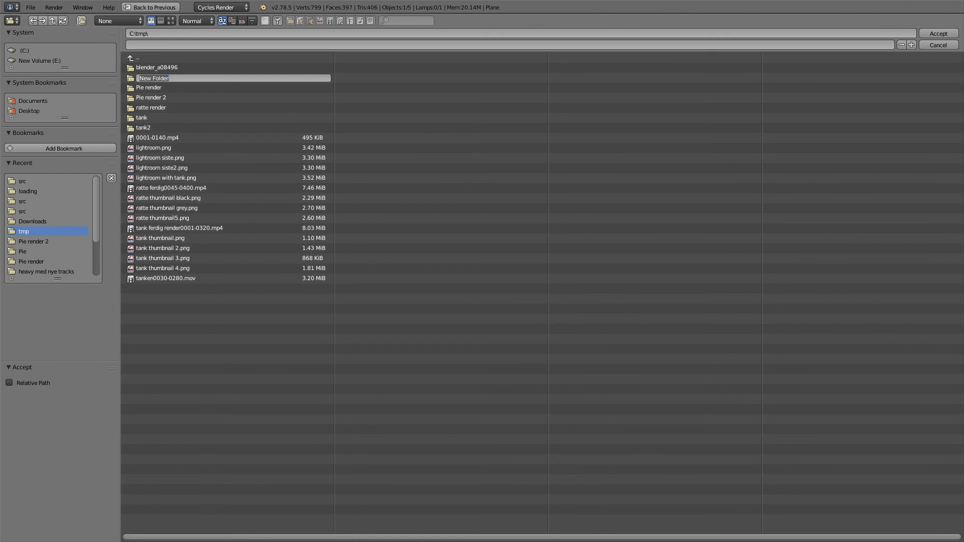
type("loading")
key("Return")
left_click(139, 77)
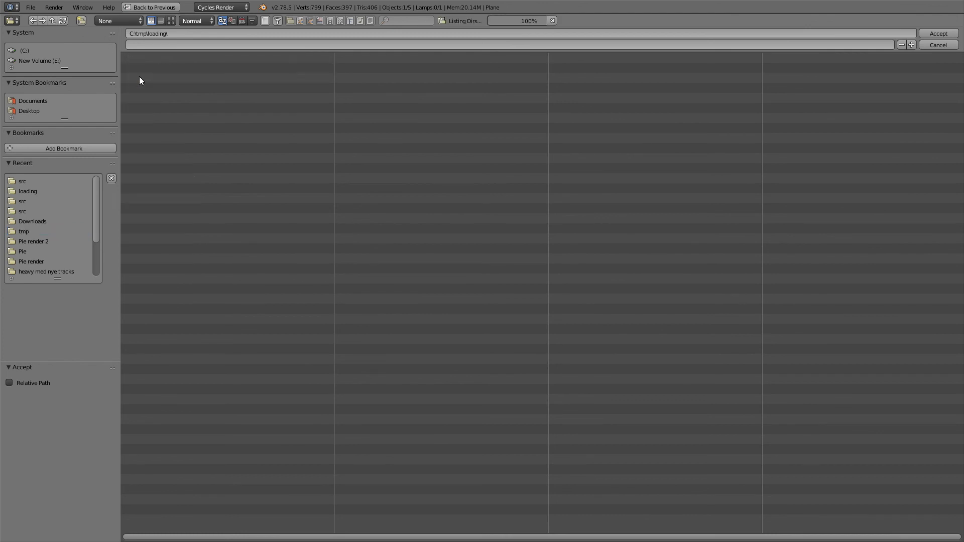
Step: Set the output file name to load, accept the path, and start rendering the animation
left_click(136, 44)
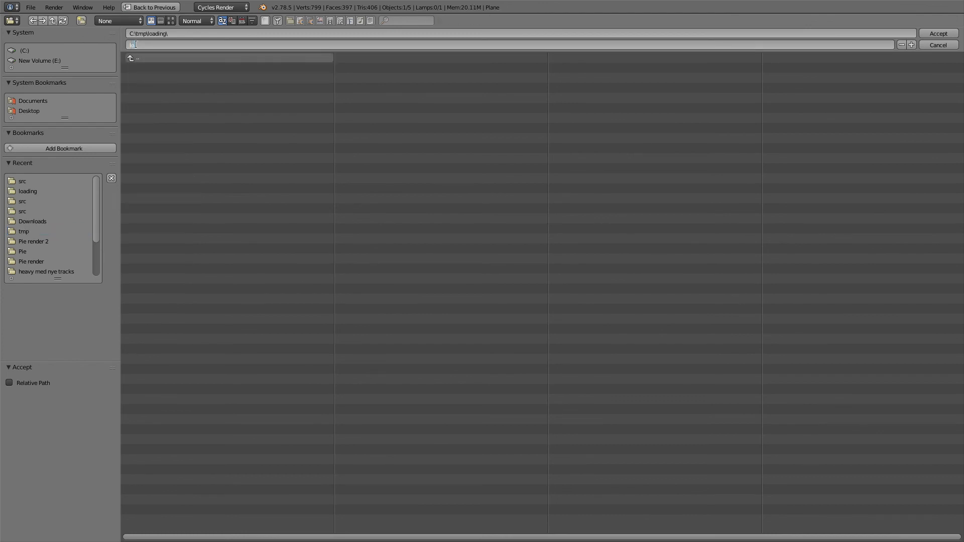
type("load")
key("Return")
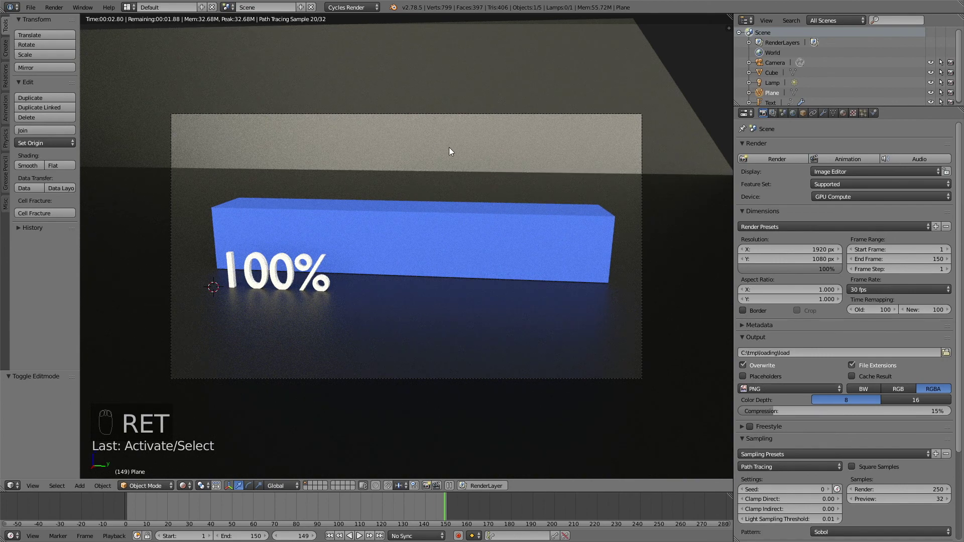
left_click(834, 158)
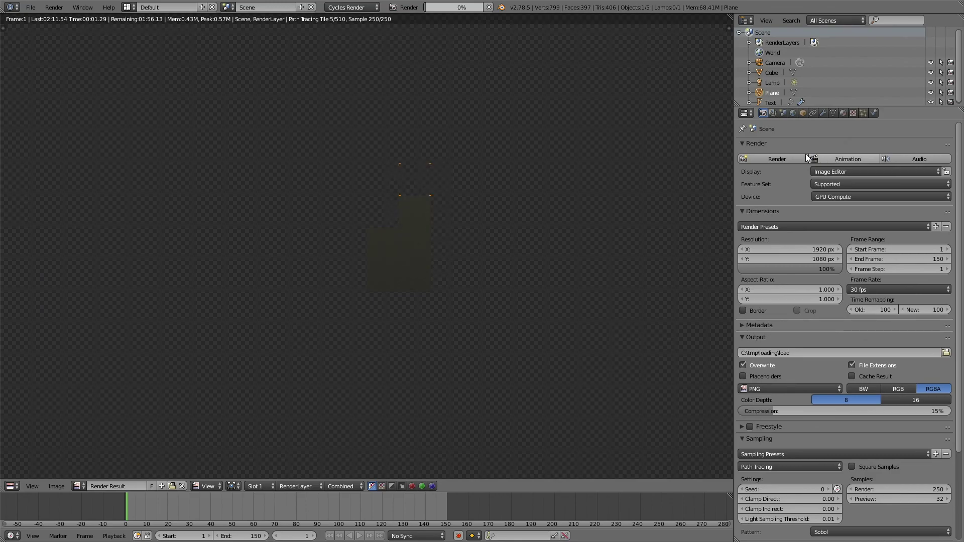